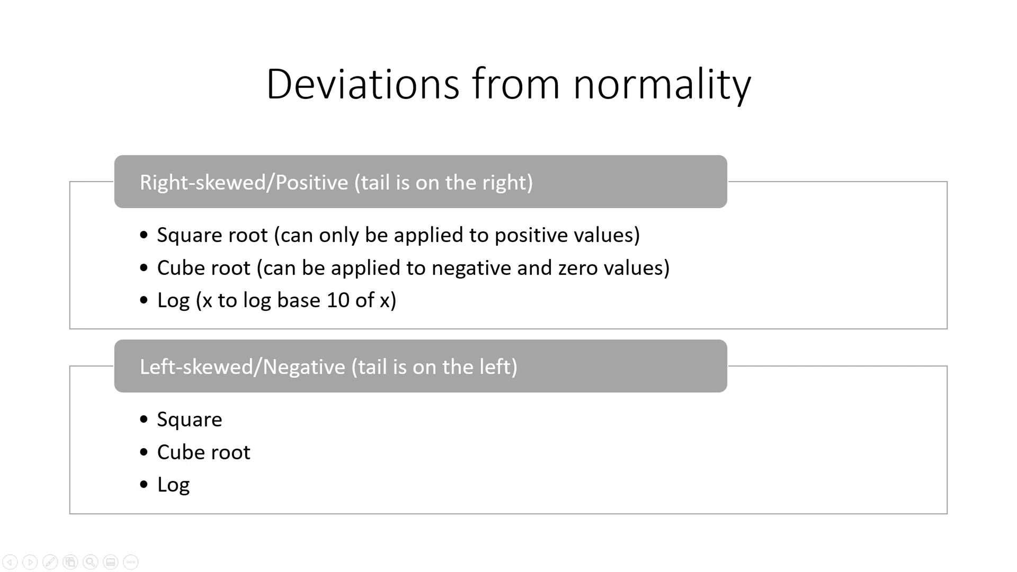
# Step: Leave the PowerPoint slideshow and return to the SPSS Data Editor holding V1 and V2
pyautogui.hotkey('alt', 'Tab')
pyautogui.click(267, 302)
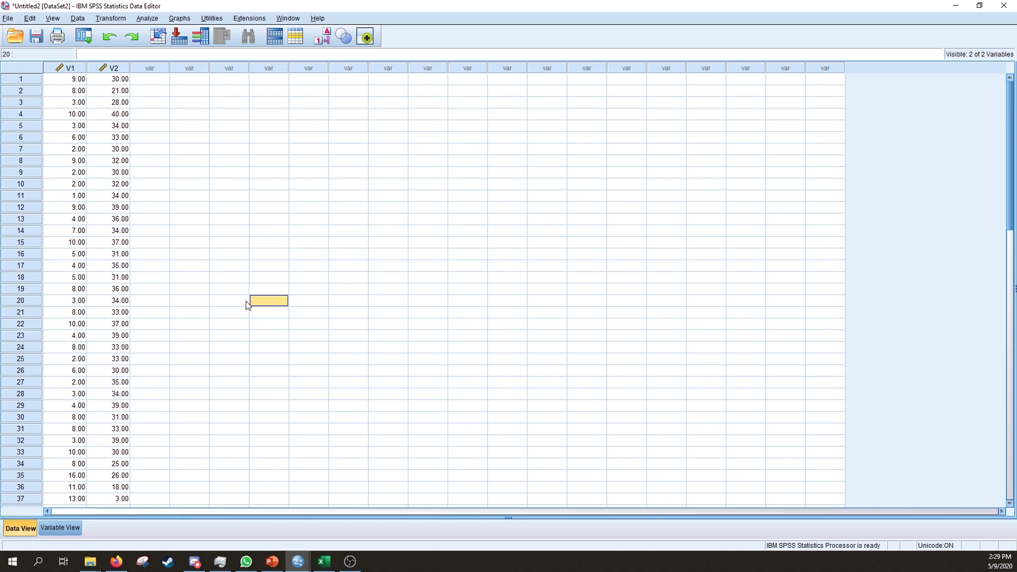
# Step: Inspect the V1 and V2 columns in the Data Editor, then bring up the Analyze menu
pyautogui.click(189, 265)
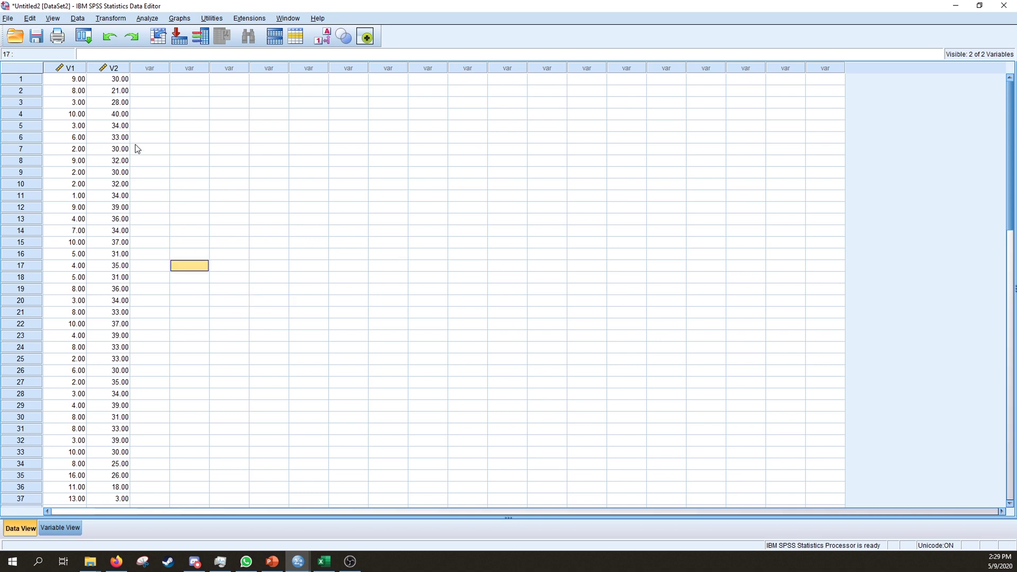
pyautogui.click(68, 68)
pyautogui.click(113, 67)
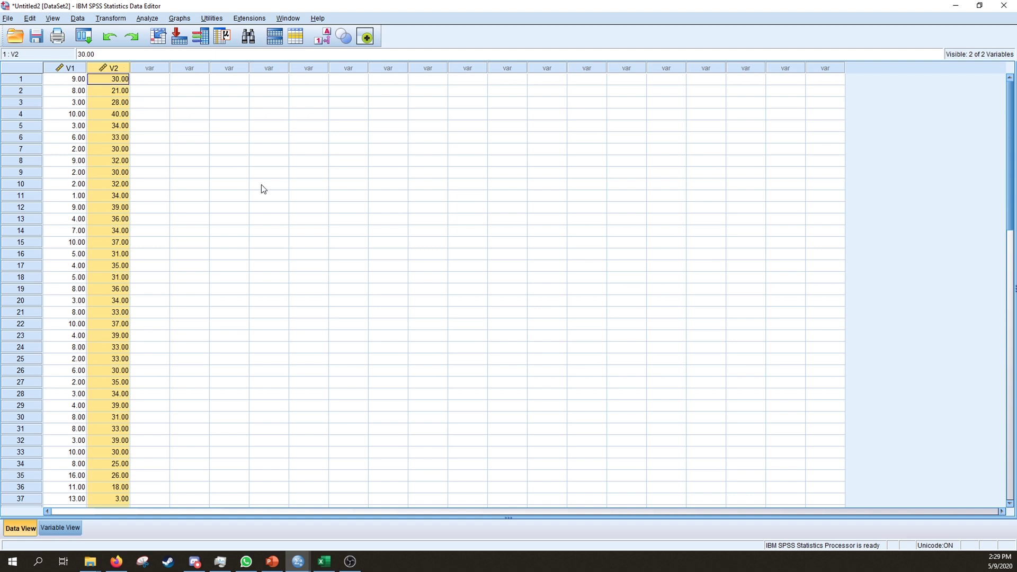
pyautogui.click(292, 197)
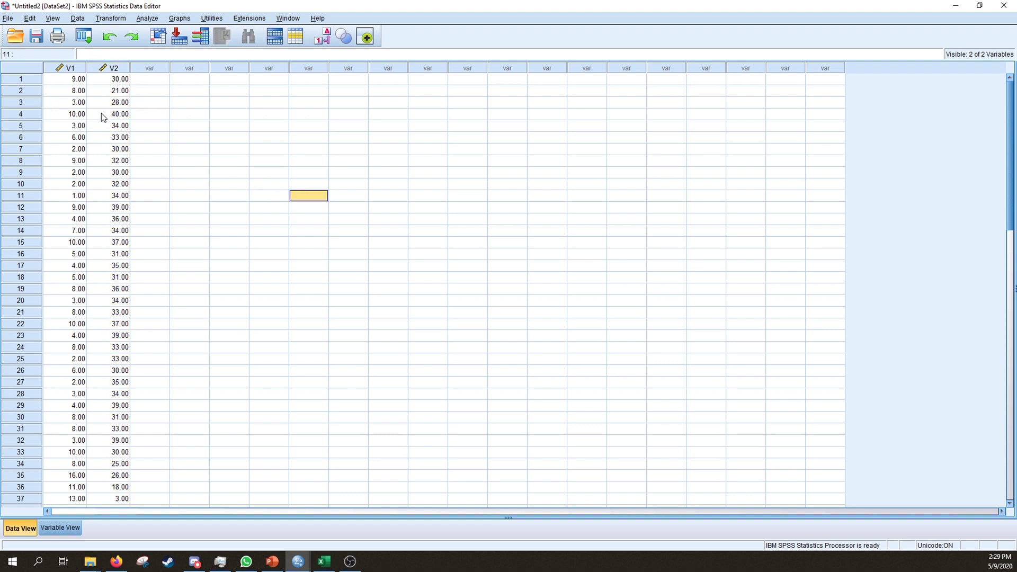
pyautogui.click(195, 159)
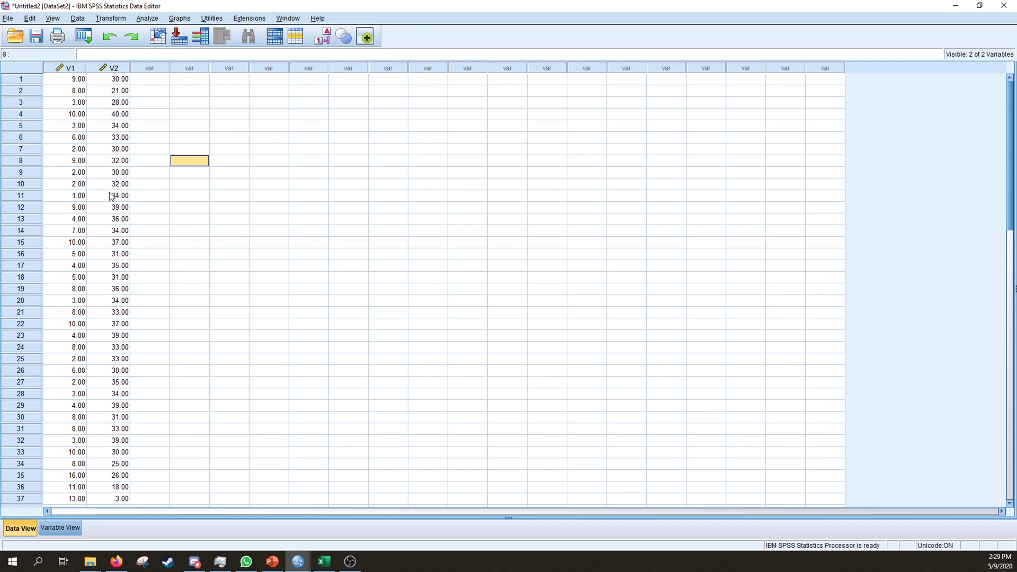
pyautogui.click(194, 232)
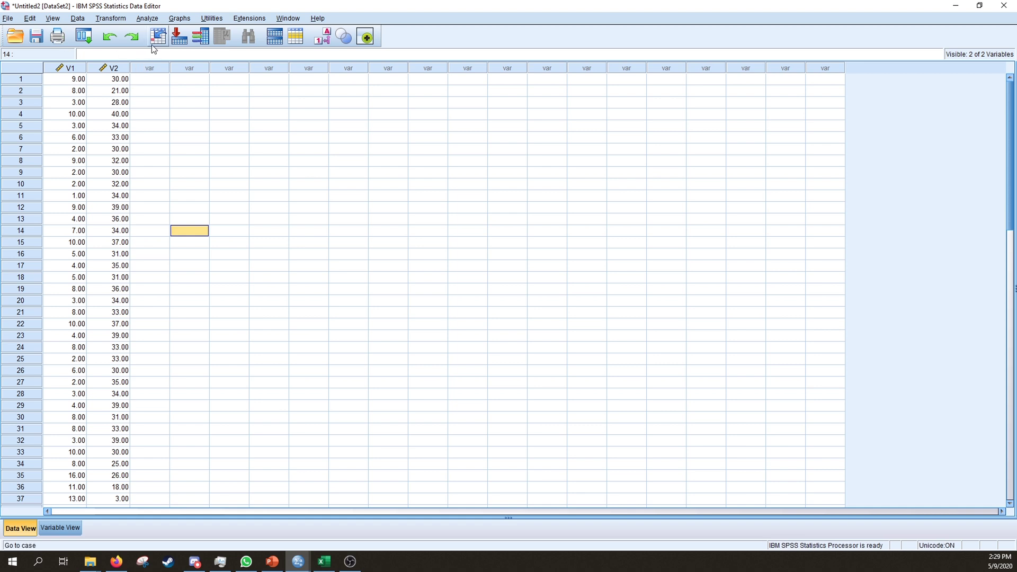
pyautogui.click(150, 21)
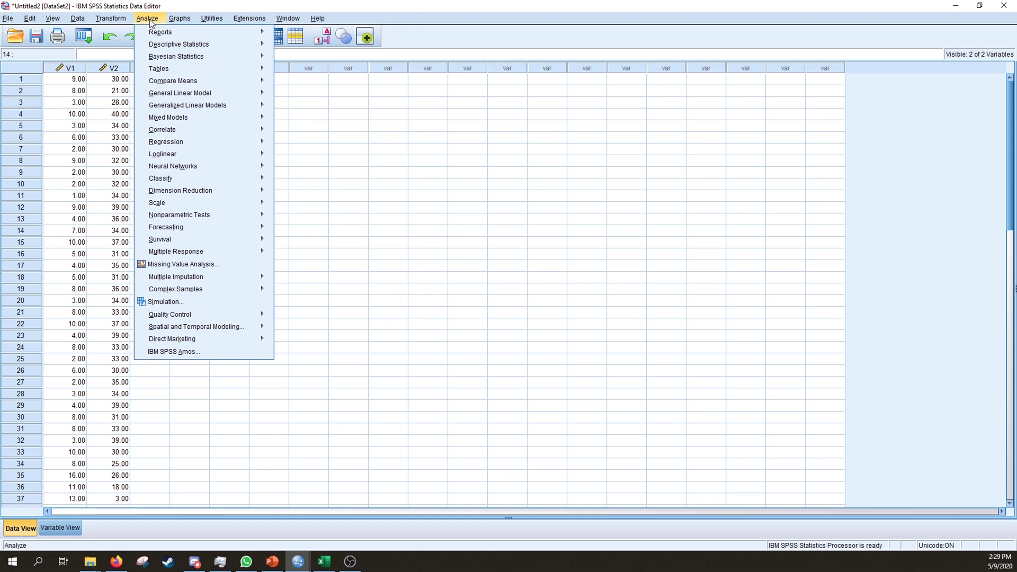
# Step: Start an Explore analysis with V1 and V2 as the dependent variables
pyautogui.moveTo(172, 46)
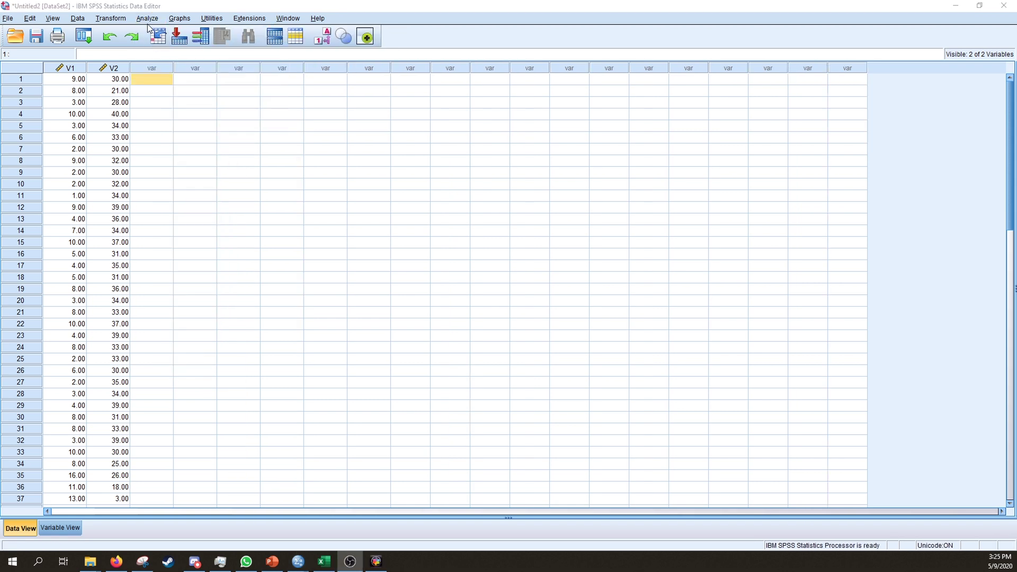
pyautogui.click(147, 18)
pyautogui.moveTo(183, 42)
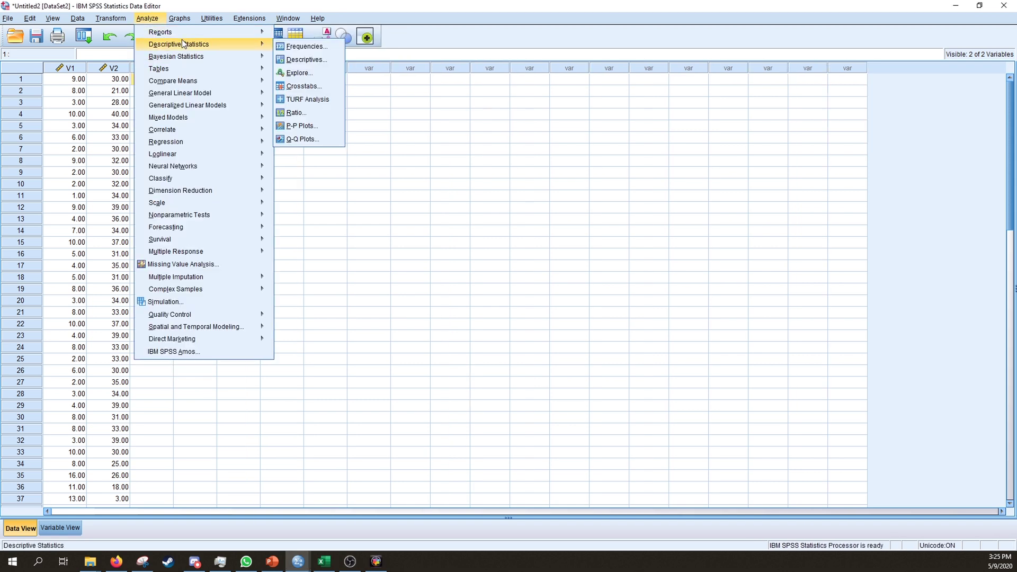
pyautogui.click(297, 75)
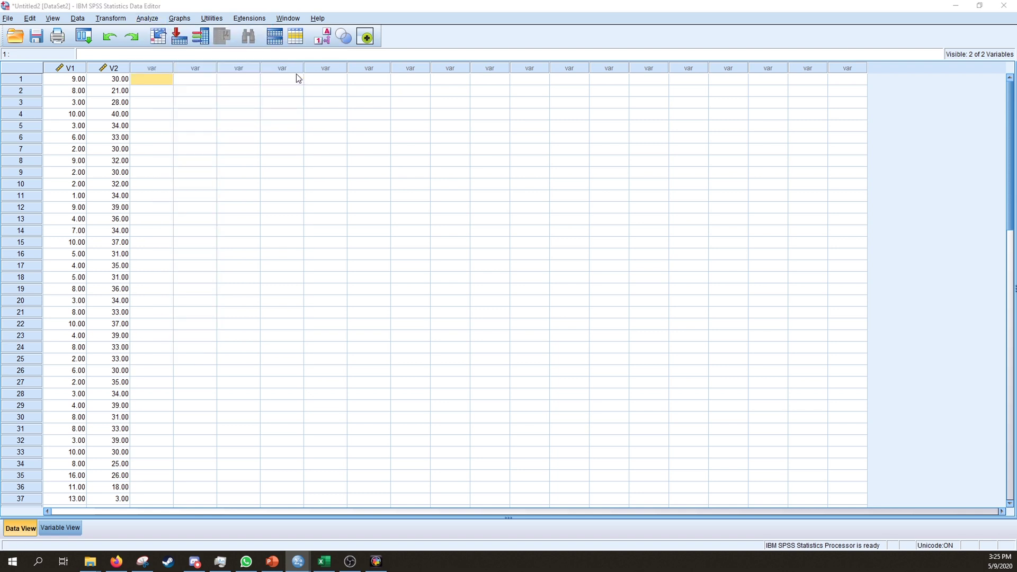
pyautogui.moveTo(177, 203); pyautogui.dragTo(430, 163)
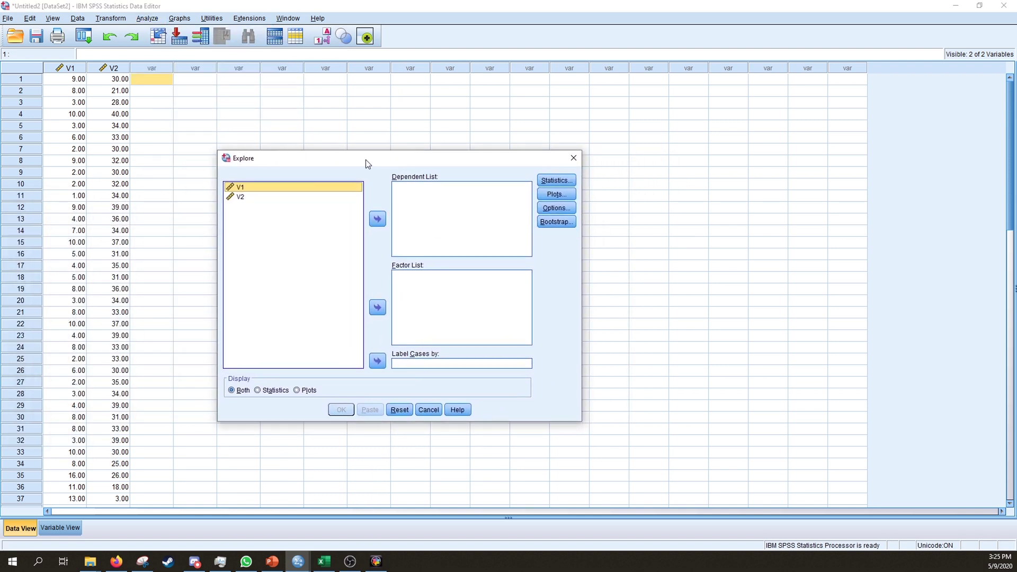
pyautogui.keyDown('shift'); pyautogui.click(254, 197); pyautogui.keyUp('shift')
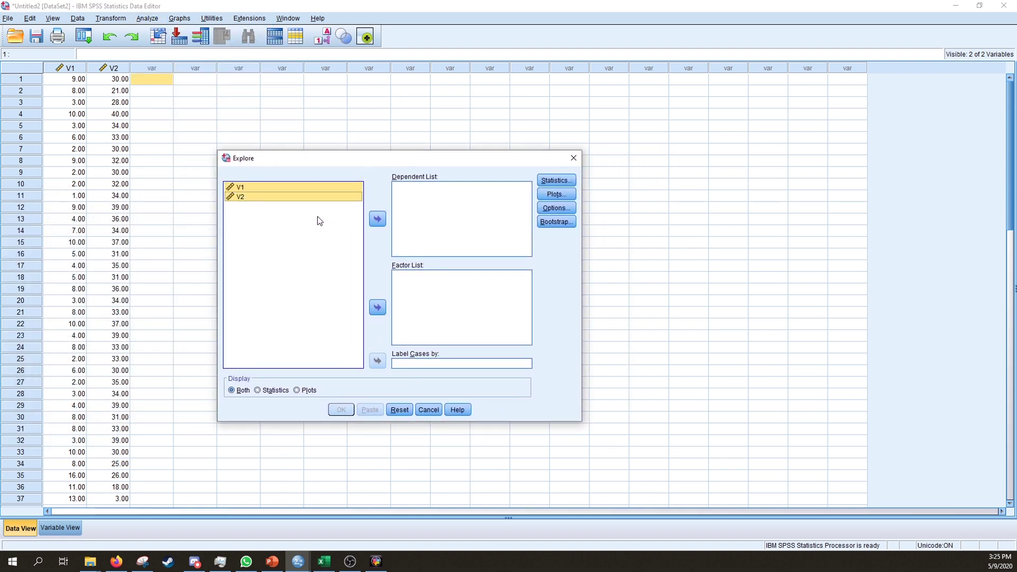
pyautogui.click(379, 225)
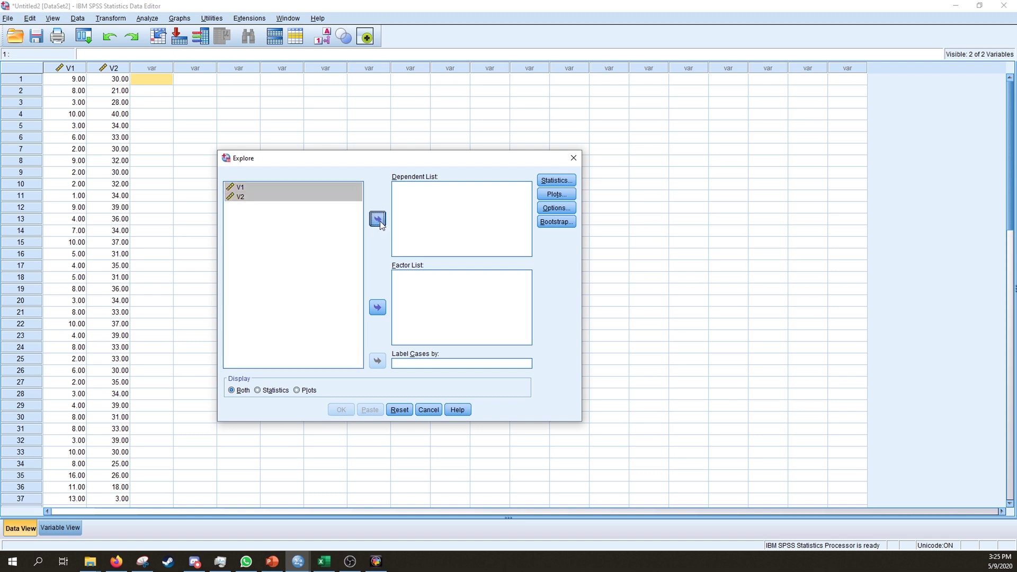
# Step: Request histograms and normality plots with tests, run Explore, and maximize the Viewer
pyautogui.click(546, 196)
pyautogui.moveTo(222, 201); pyautogui.dragTo(271, 193)
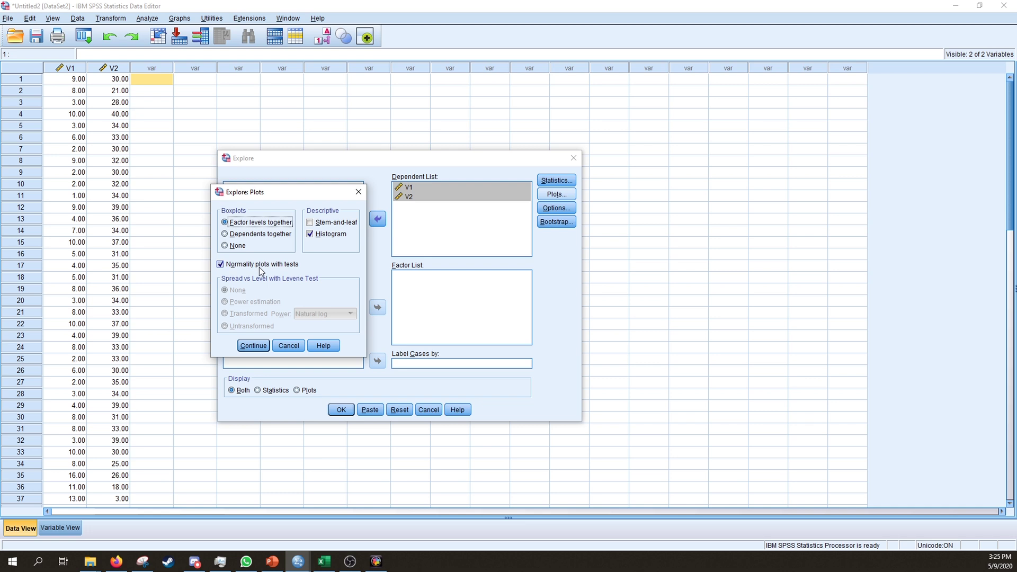
pyautogui.click(253, 345)
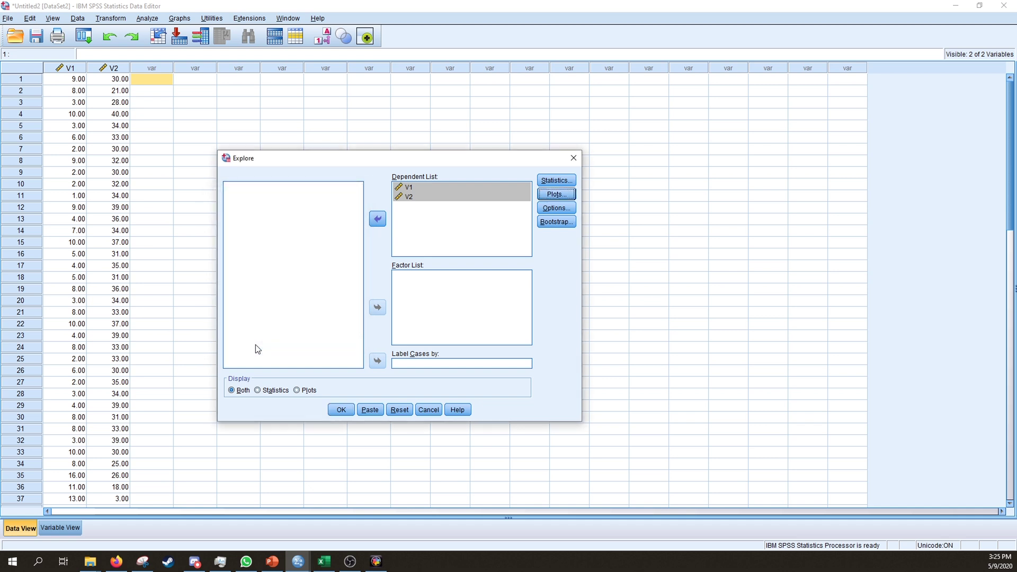
pyautogui.click(342, 411)
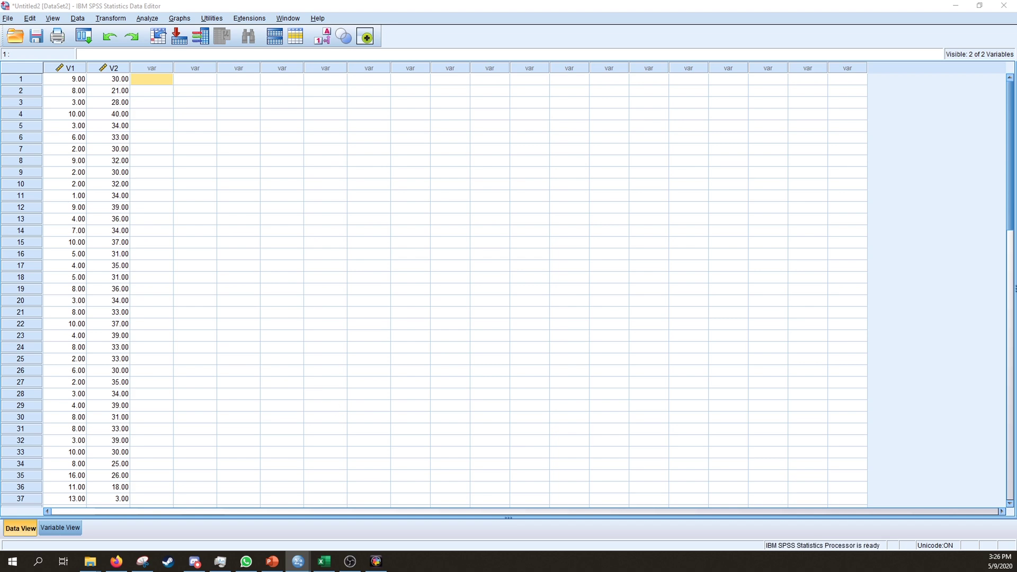
pyautogui.doubleClick(374, 177)
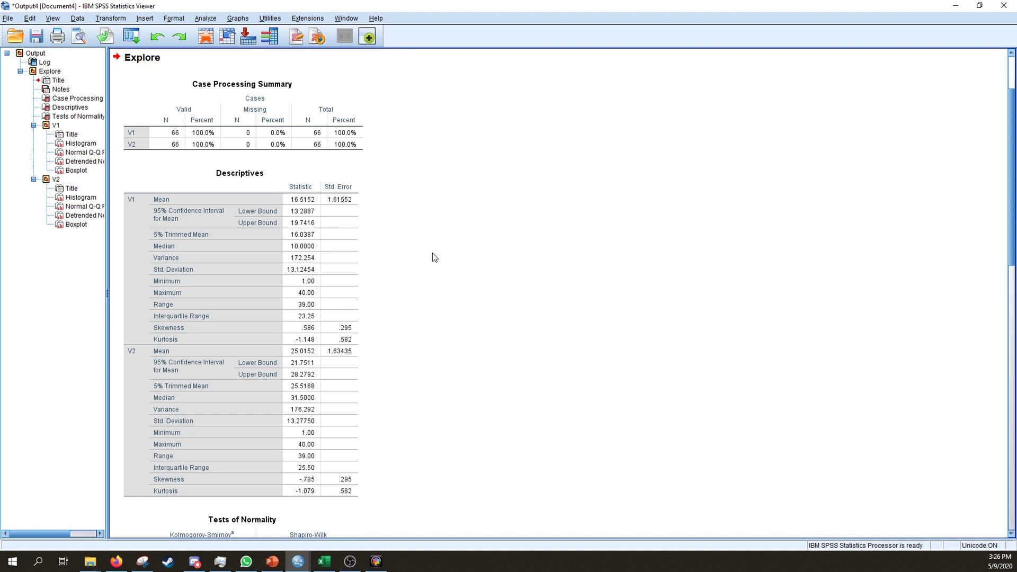
# Step: Review Descriptives skewness and kurtosis, then scroll to Tests of Normality (Shapiro-Wilk .868, .804)
pyautogui.click(228, 283)
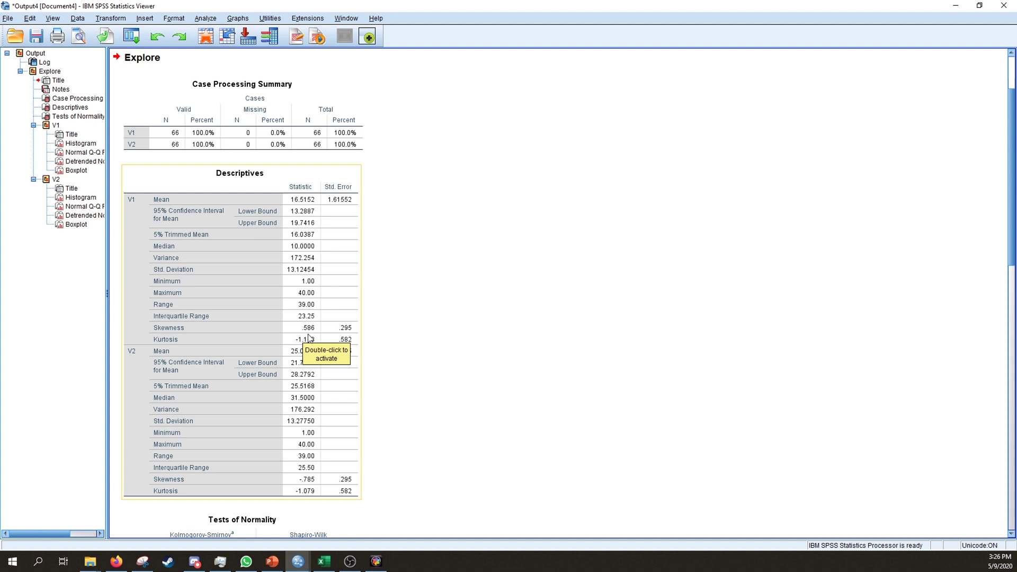
pyautogui.click(381, 356)
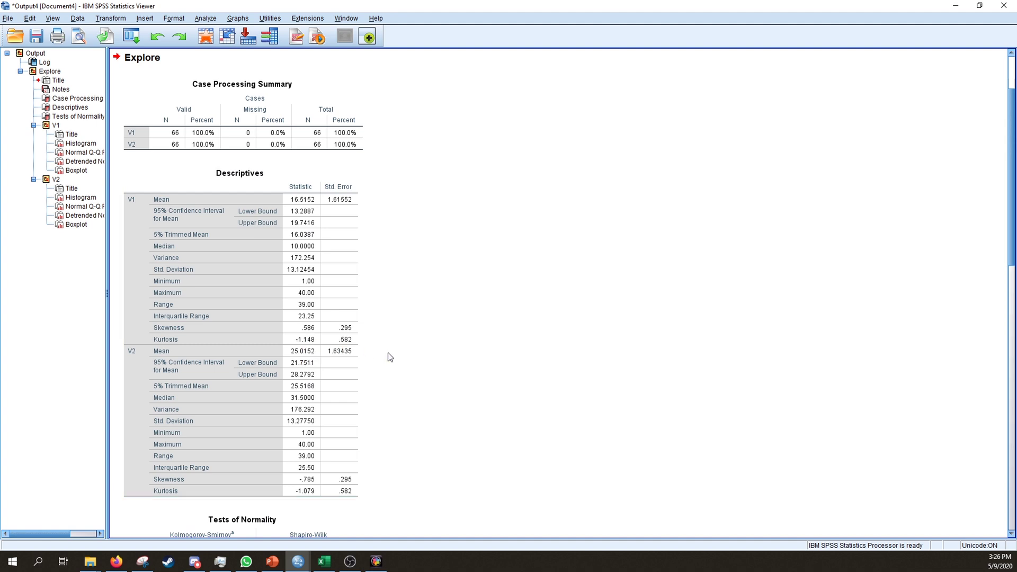
pyautogui.click(348, 354)
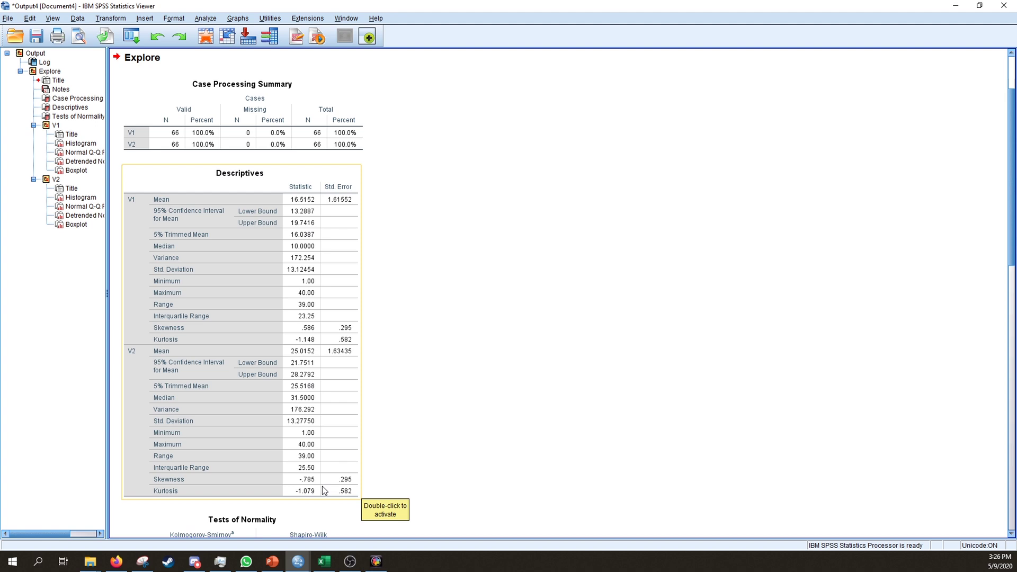
pyautogui.scroll(-3, 443, 449)
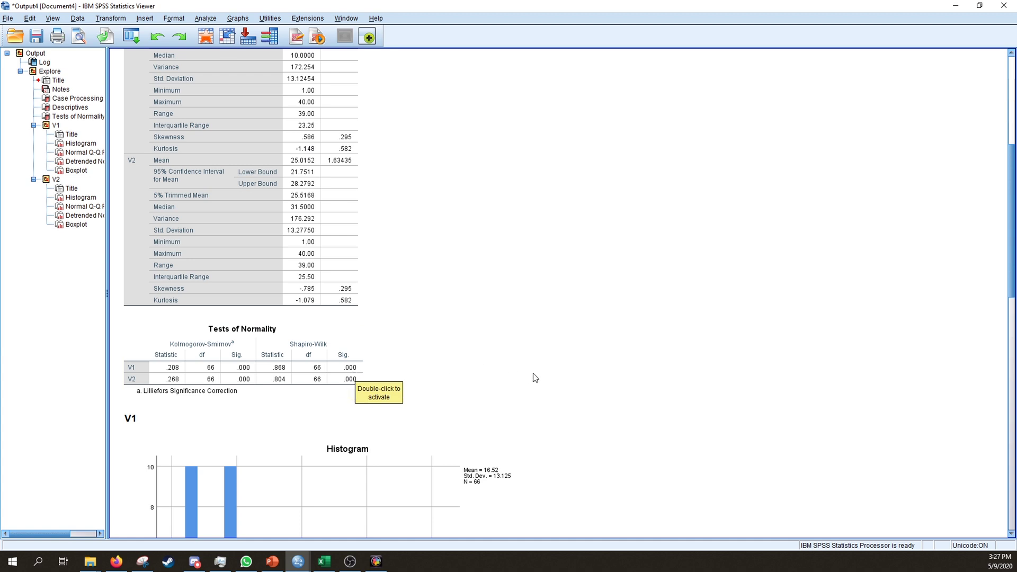
# Step: Scroll through V1's histogram, Normal and detrended Q-Q plots and boxplot to V2's histogram
pyautogui.scroll(-2, 532, 373)
pyautogui.scroll(-4, 556, 275)
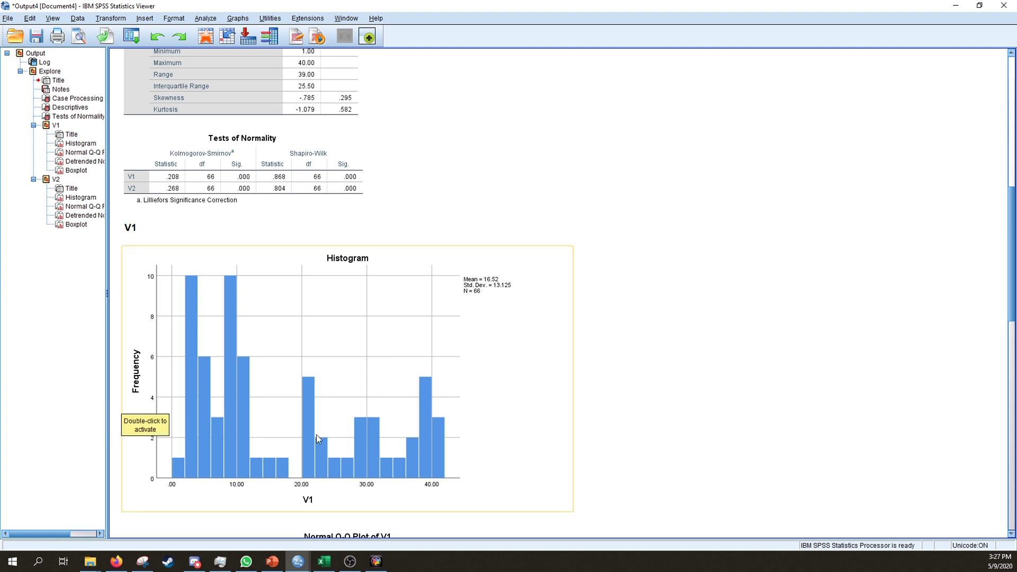
pyautogui.scroll(3, 316, 434)
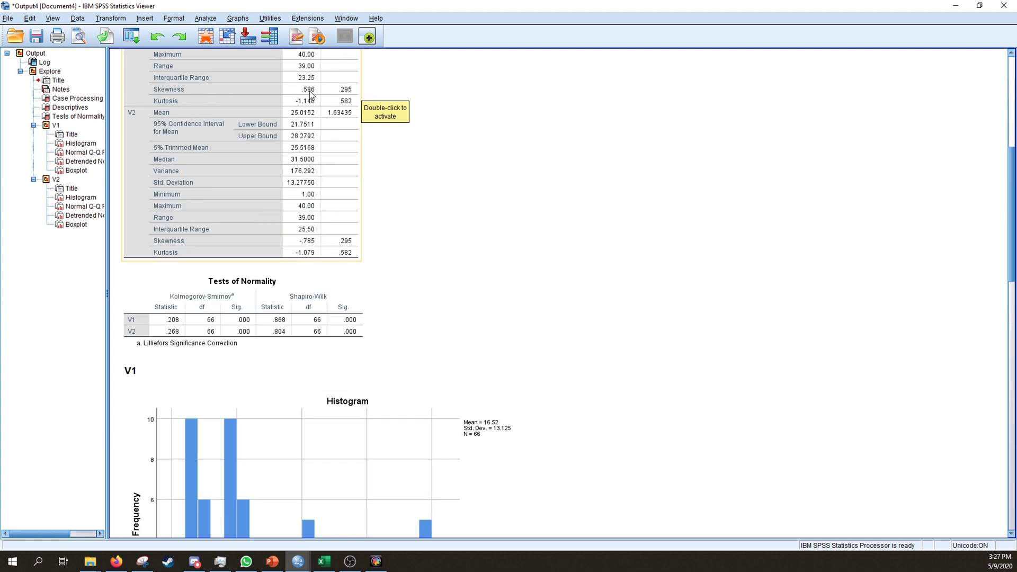
pyautogui.scroll(-3, 442, 333)
pyautogui.scroll(-6, 442, 332)
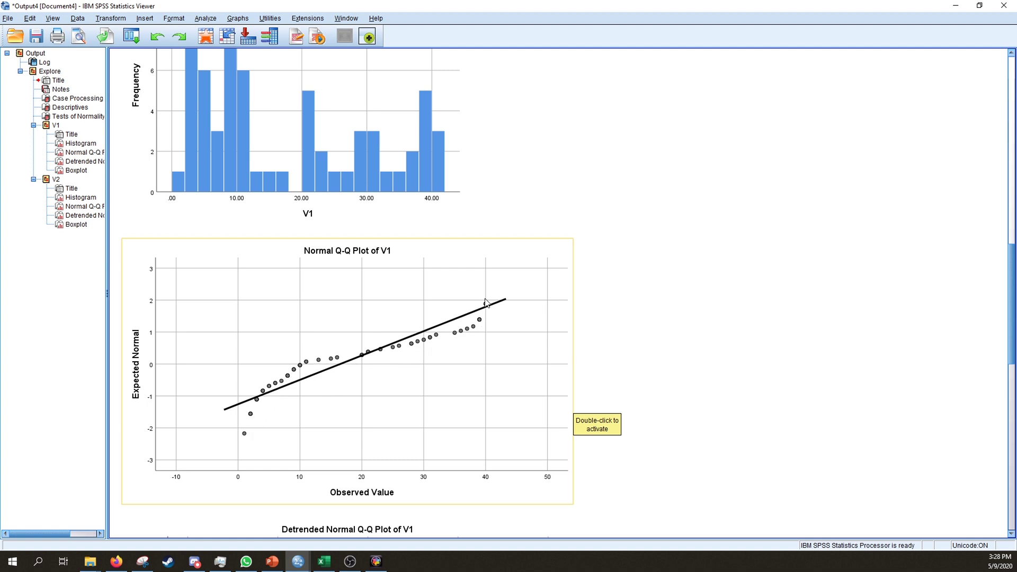
pyautogui.scroll(-10, 719, 422)
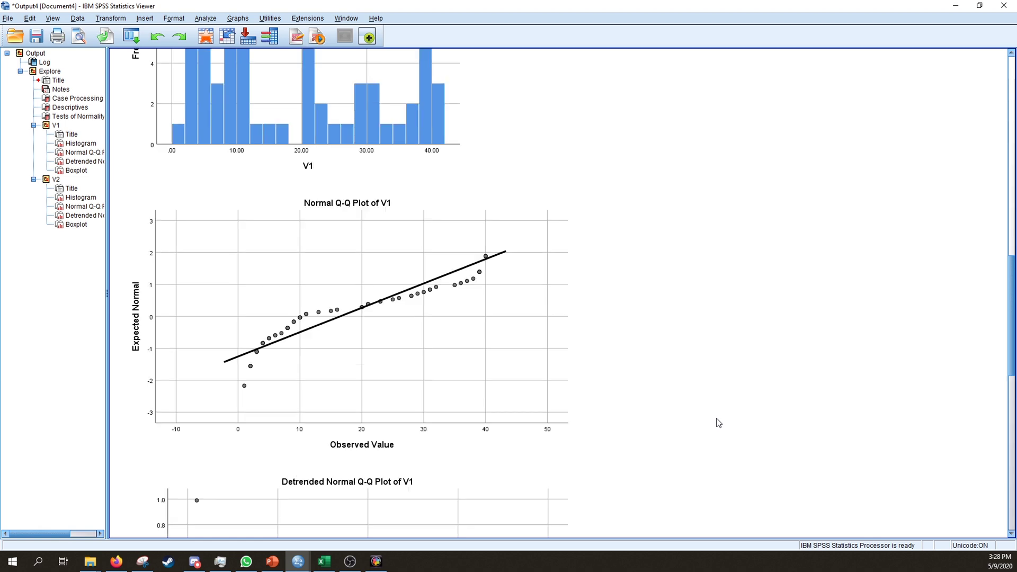
pyautogui.scroll(-8, 719, 422)
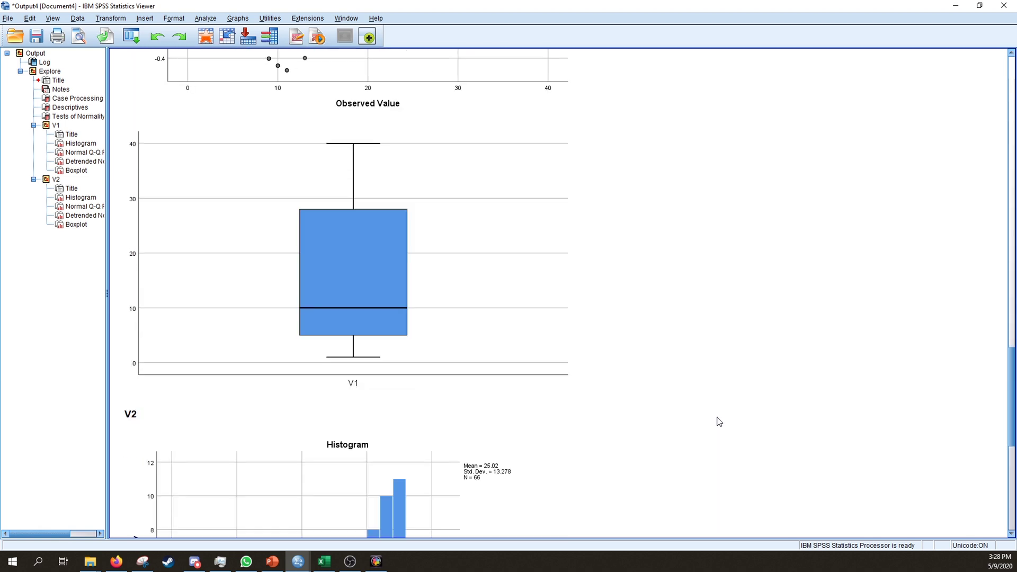
pyautogui.scroll(6, 717, 421)
pyautogui.scroll(7, 462, 447)
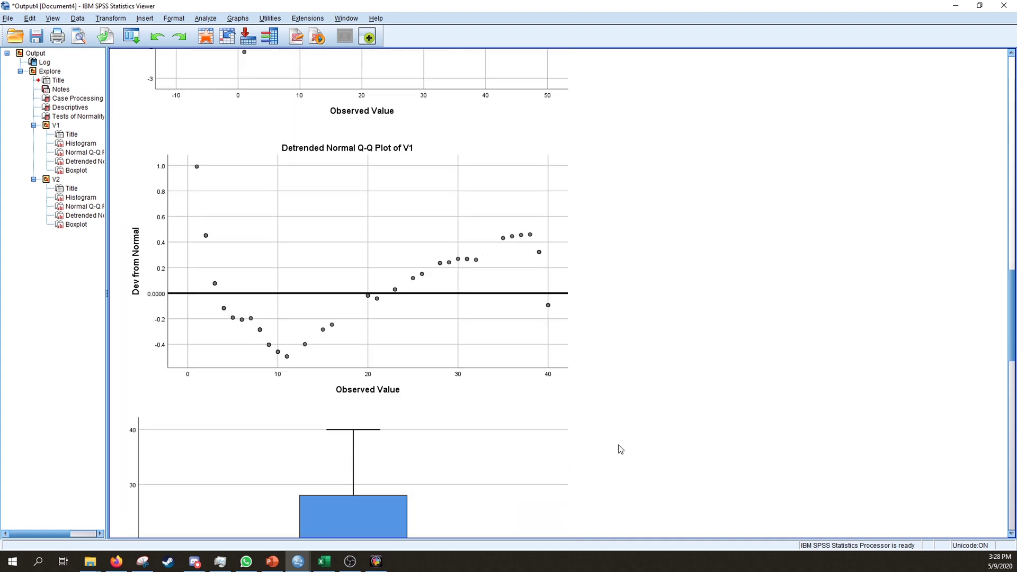
pyautogui.scroll(2, 413, 417)
pyautogui.scroll(2, 402, 392)
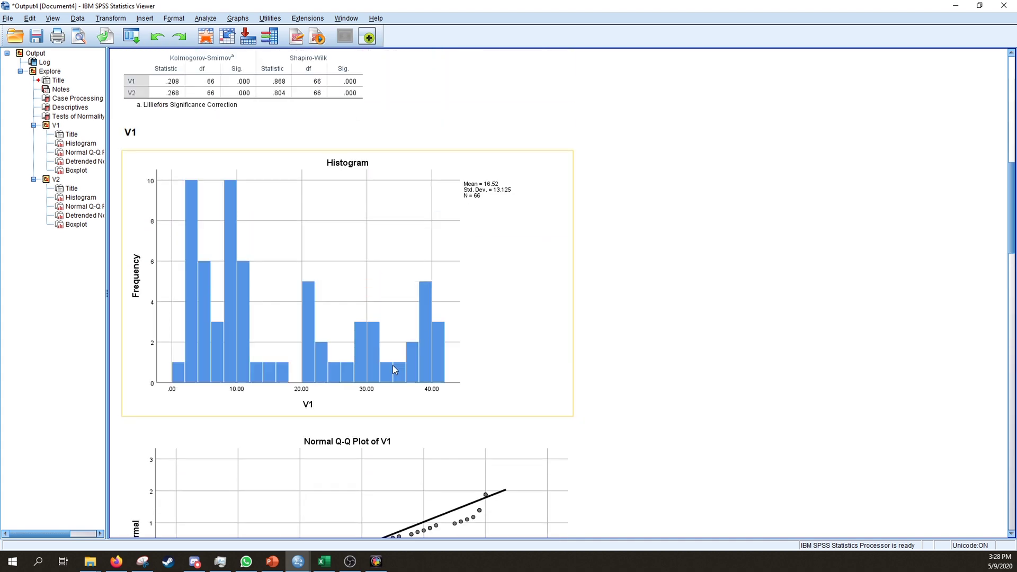
pyautogui.scroll(-10, 394, 371)
pyautogui.scroll(-3, 392, 373)
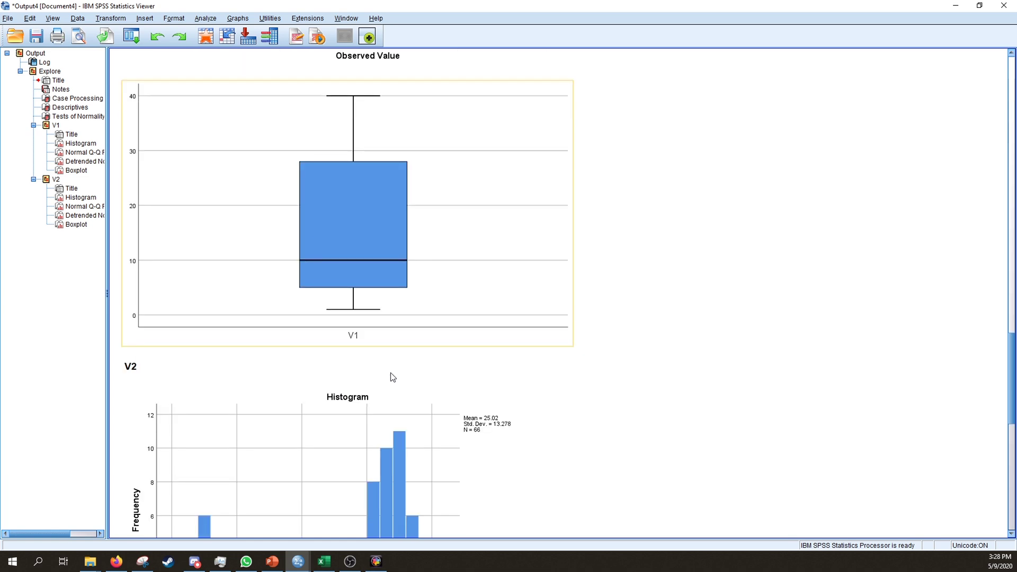
pyautogui.scroll(-3, 557, 432)
pyautogui.scroll(-3, 553, 432)
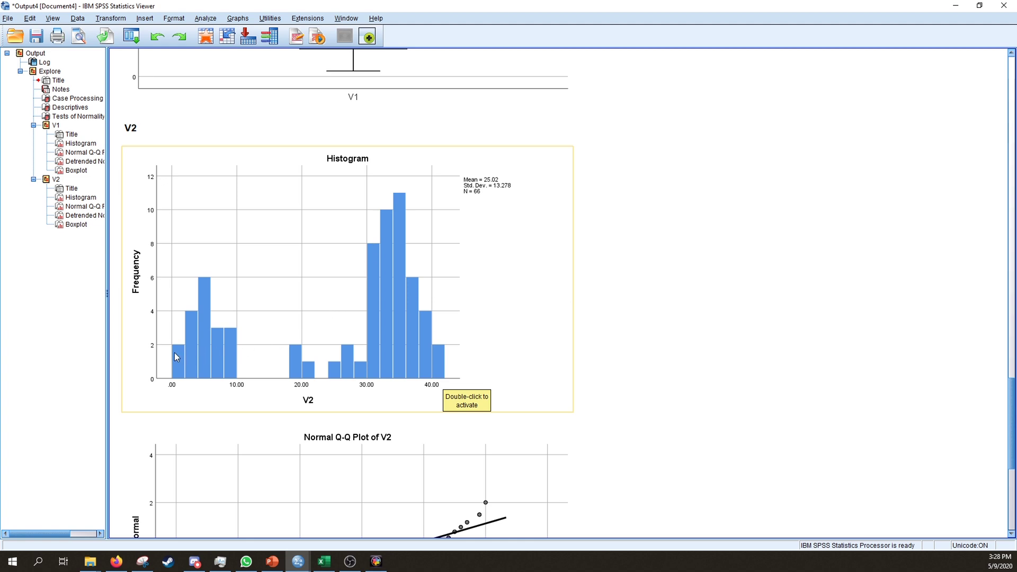
# Step: Scroll back and forth through the Q-Q plots, Descriptives and Tests of Normality output
pyautogui.scroll(-3, 637, 364)
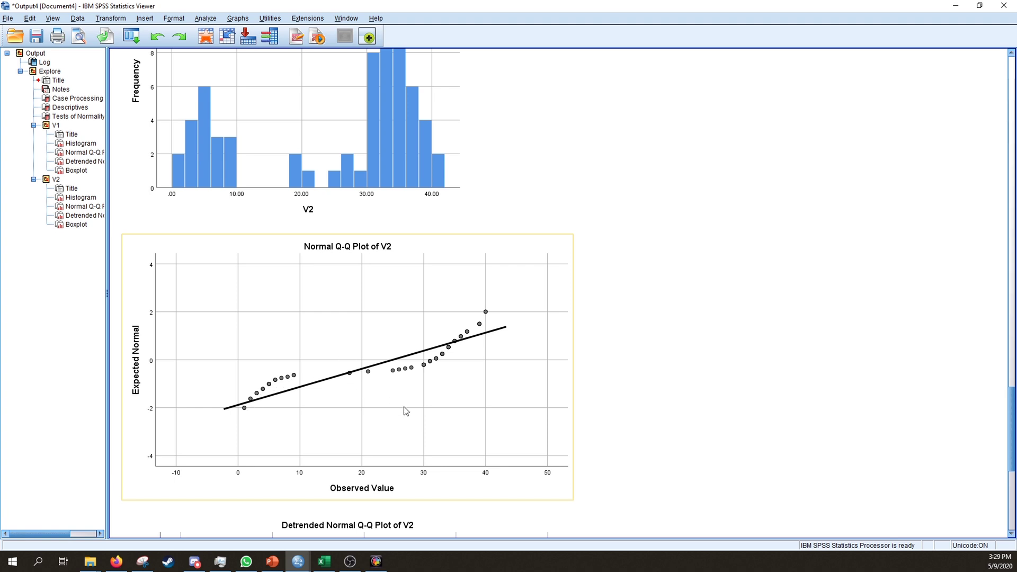
pyautogui.scroll(-10, 404, 411)
pyautogui.scroll(4, 404, 411)
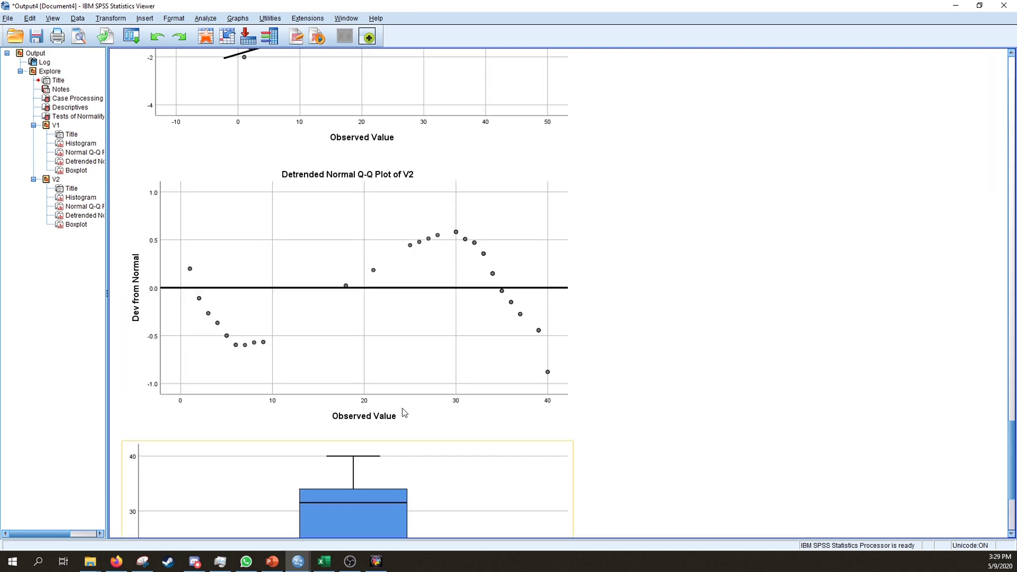
pyautogui.scroll(20, 404, 412)
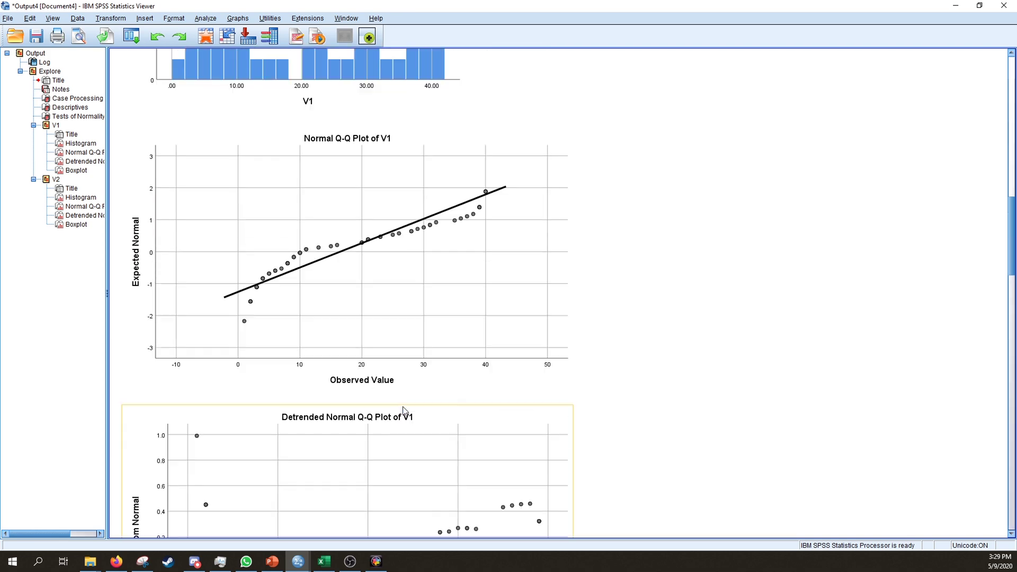
pyautogui.scroll(20, 404, 411)
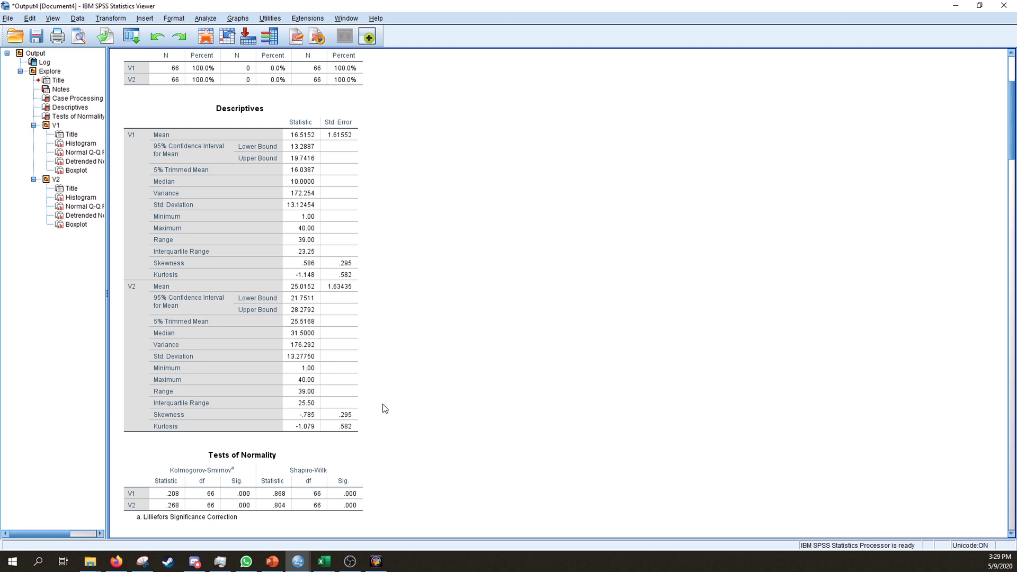
pyautogui.scroll(-9, 384, 408)
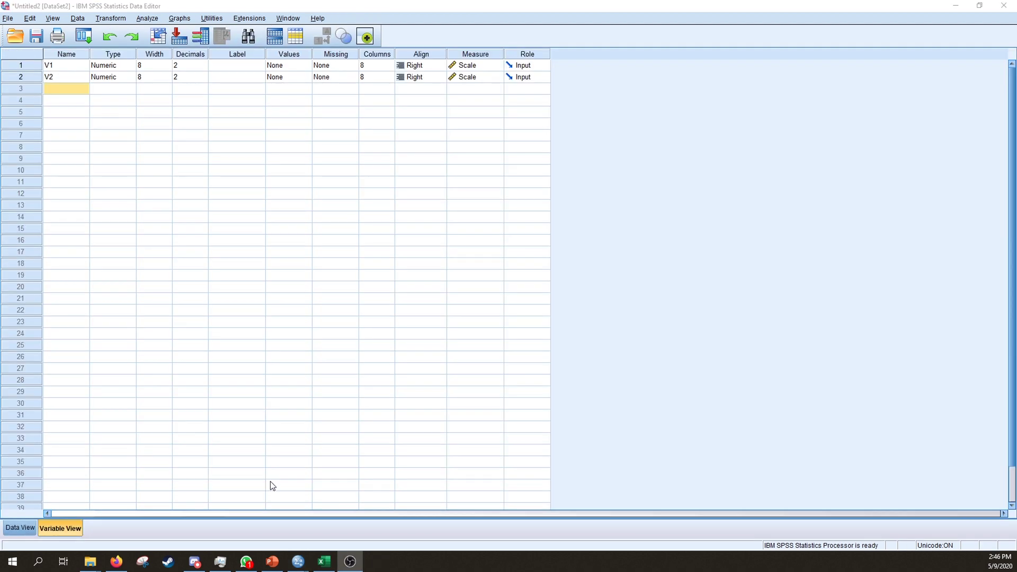
# Step: Bring the Syntax2 script to the front and maximize the Syntax Editor
pyautogui.click(297, 562)
pyautogui.click(298, 561)
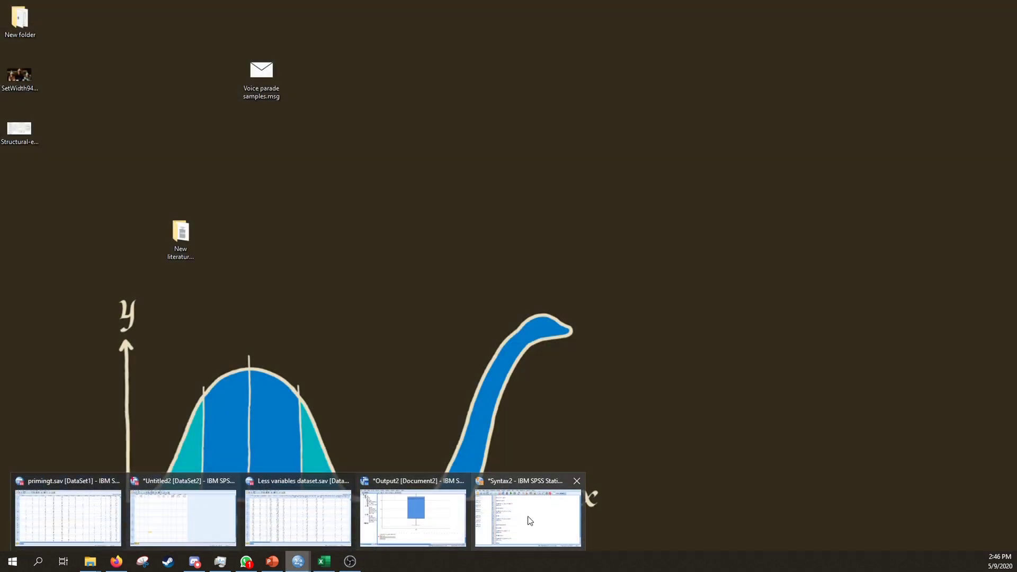
pyautogui.click(530, 520)
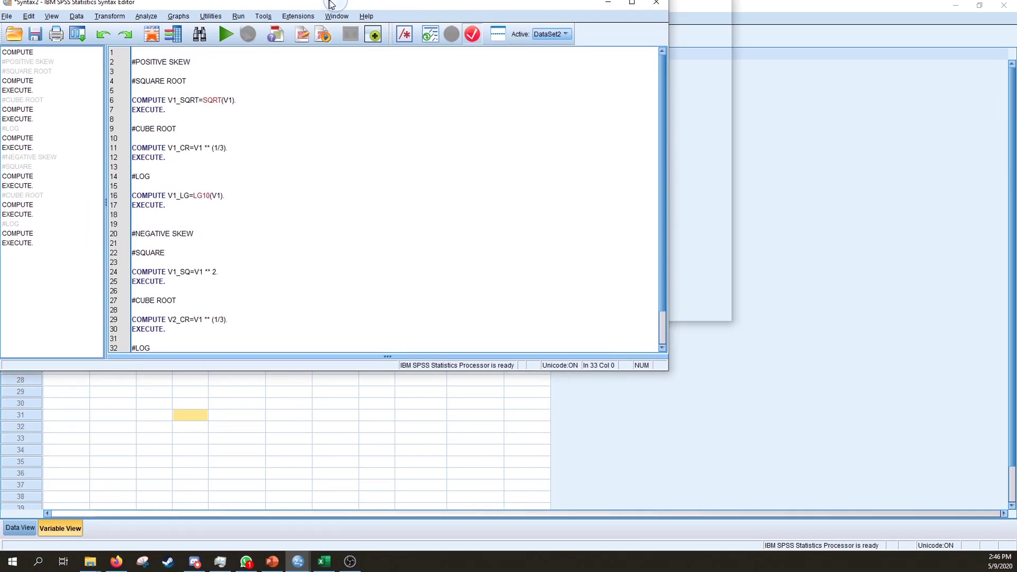
pyautogui.doubleClick(329, 4)
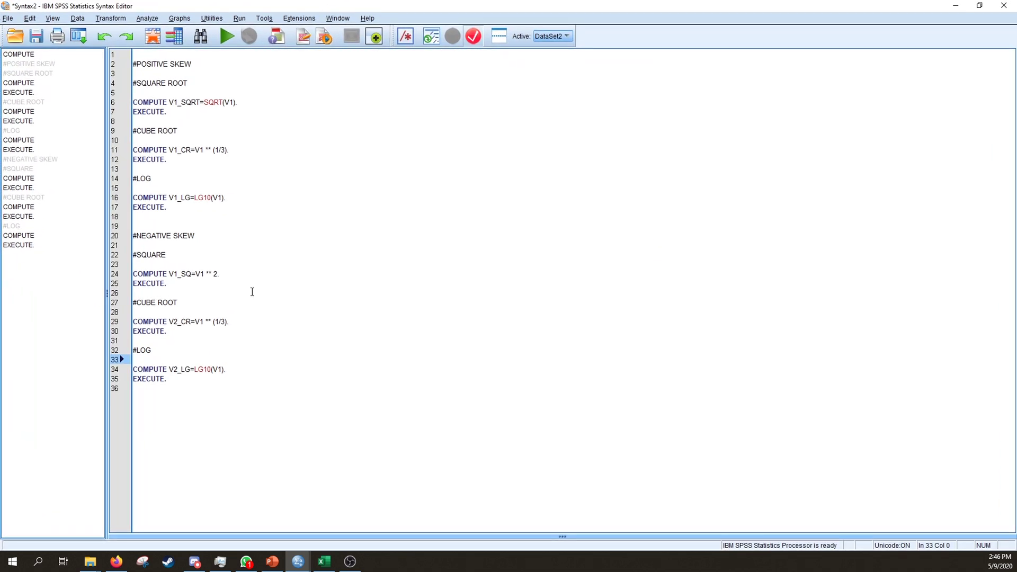
pyautogui.moveTo(270, 5); pyautogui.dragTo(296, 86)
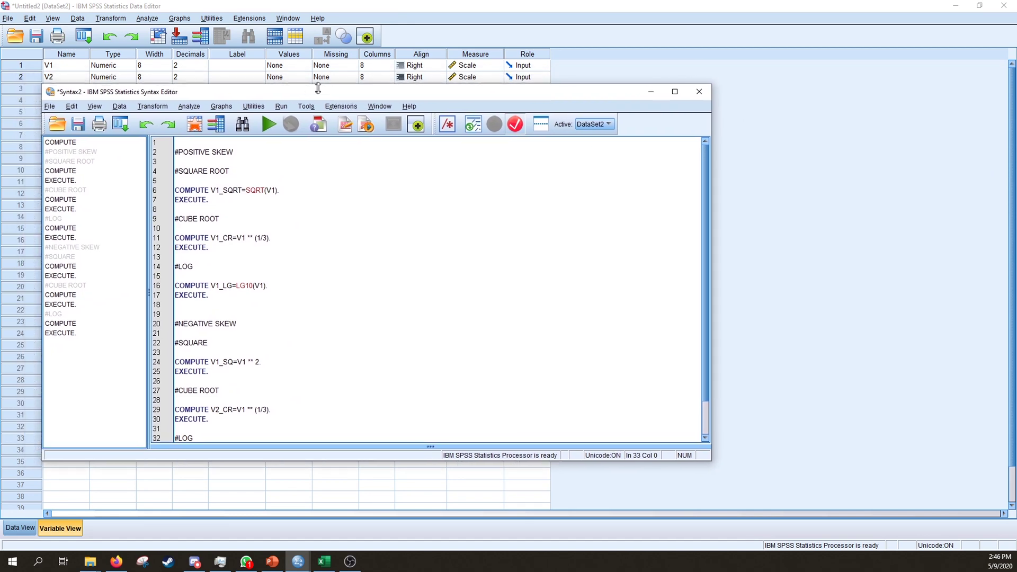
pyautogui.doubleClick(297, 87)
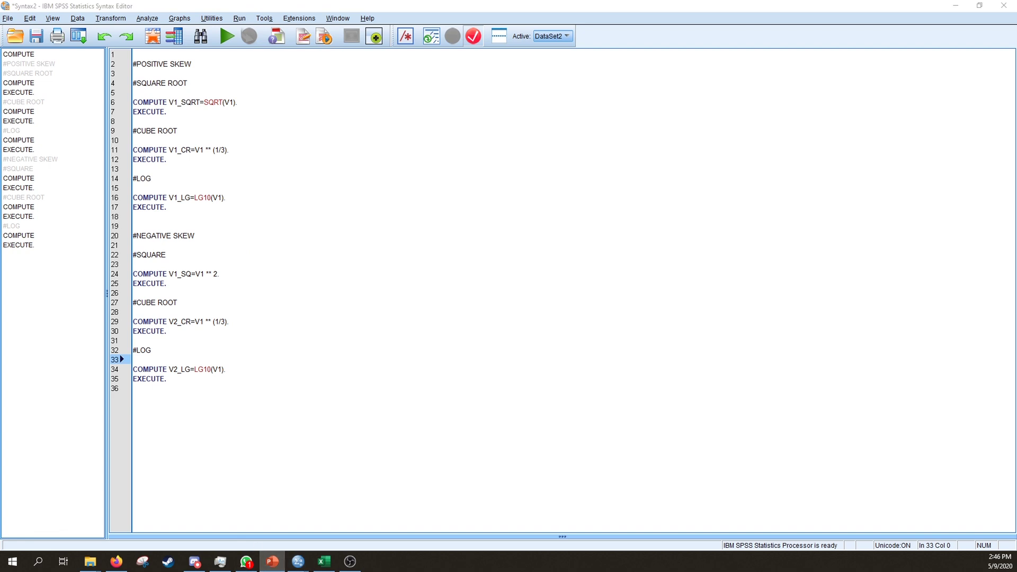
# Step: Briefly show the Deviations from normality slide, then return to Syntax2's #POSITIVE SKEW section
pyautogui.click(272, 561)
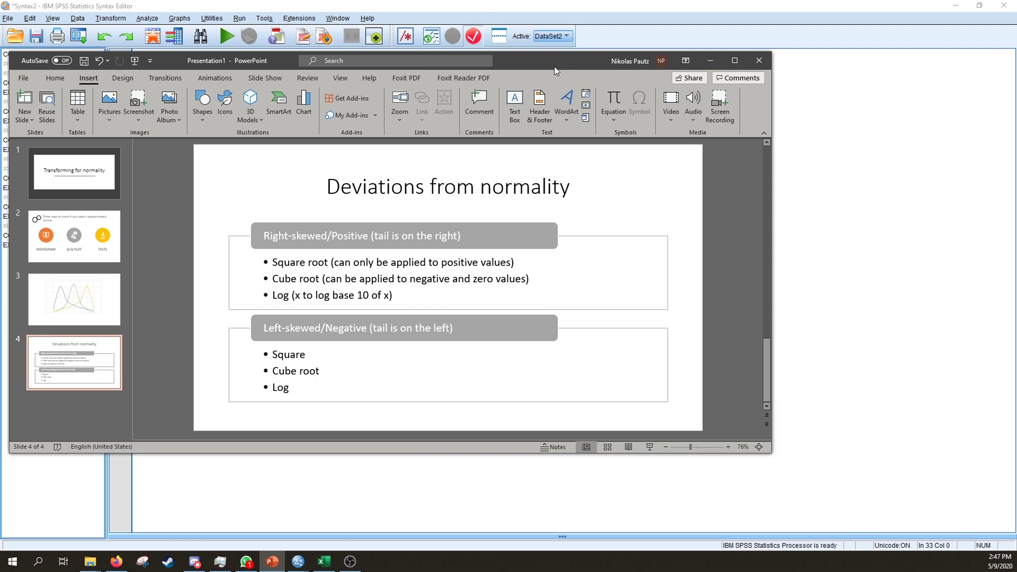
pyautogui.hotkey('alt', 'Tab')
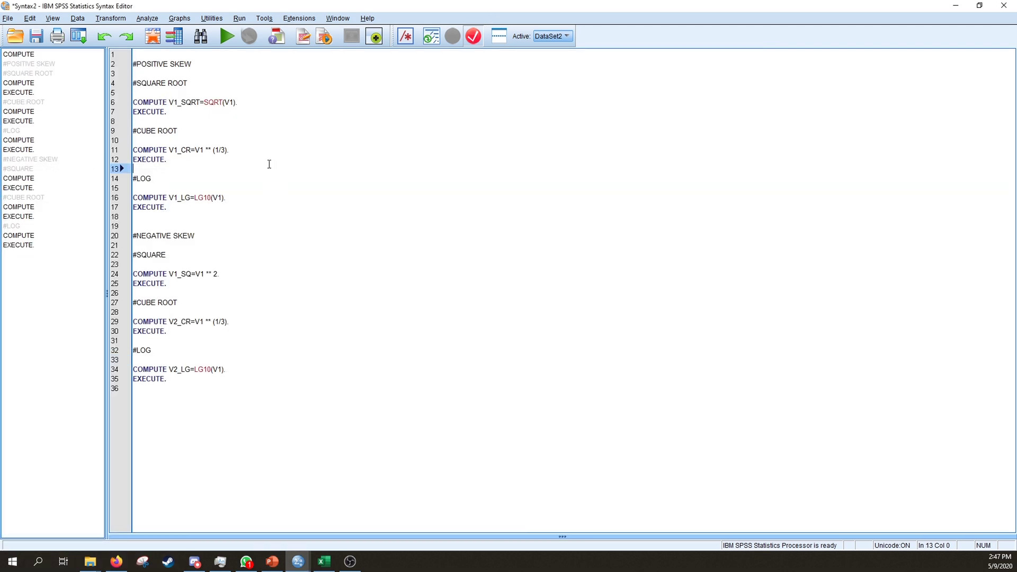
pyautogui.click(197, 67)
# Step: Finish the V1_SQRT square-root formula with a closing parenthesis and run it
pyautogui.press('Down')
pyautogui.press('Down')
pyautogui.press('Down')
pyautogui.press('Down')
pyautogui.press('Down')
pyautogui.press('Down')
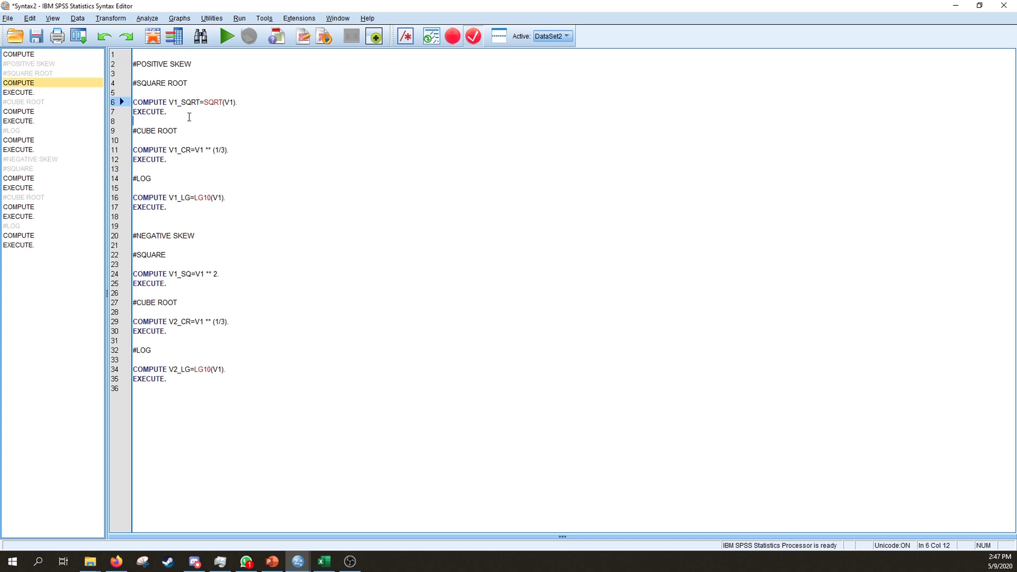
pyautogui.moveTo(133, 102); pyautogui.dragTo(200, 102)
pyautogui.moveTo(204, 102); pyautogui.dragTo(224, 102)
pyautogui.click(226, 102)
pyautogui.click(236, 102)
pyautogui.write(').')
pyautogui.moveTo(184, 112); pyautogui.dragTo(133, 101)
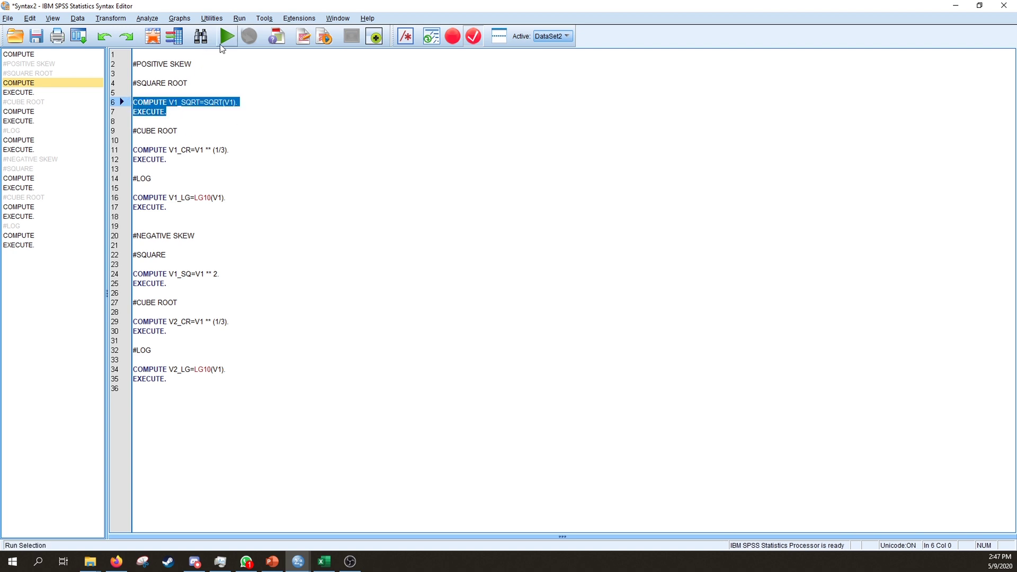
pyautogui.click(220, 43)
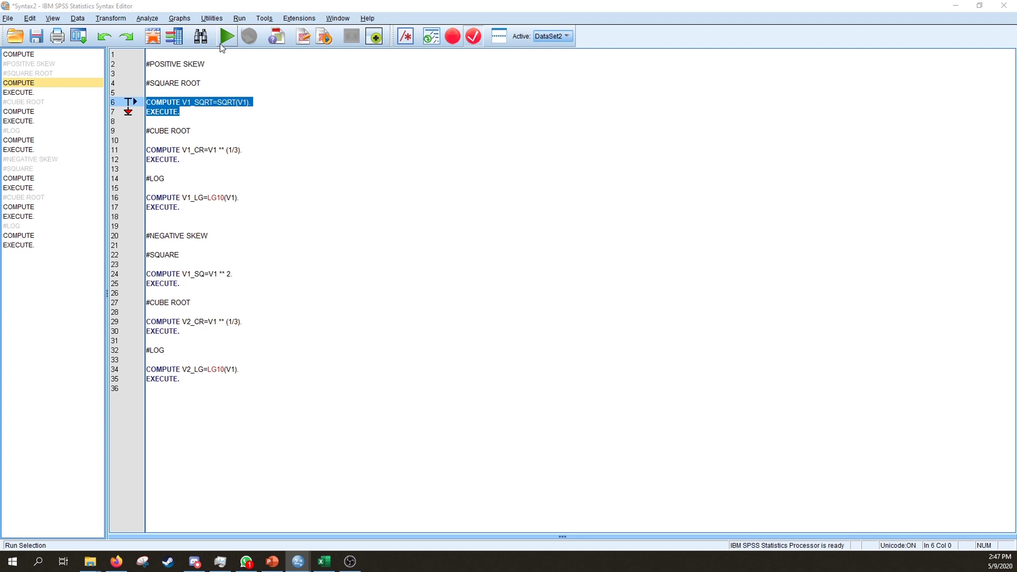
# Step: Explain the ** power operator in the V1_CR cube-root formula and run it
pyautogui.click(209, 132)
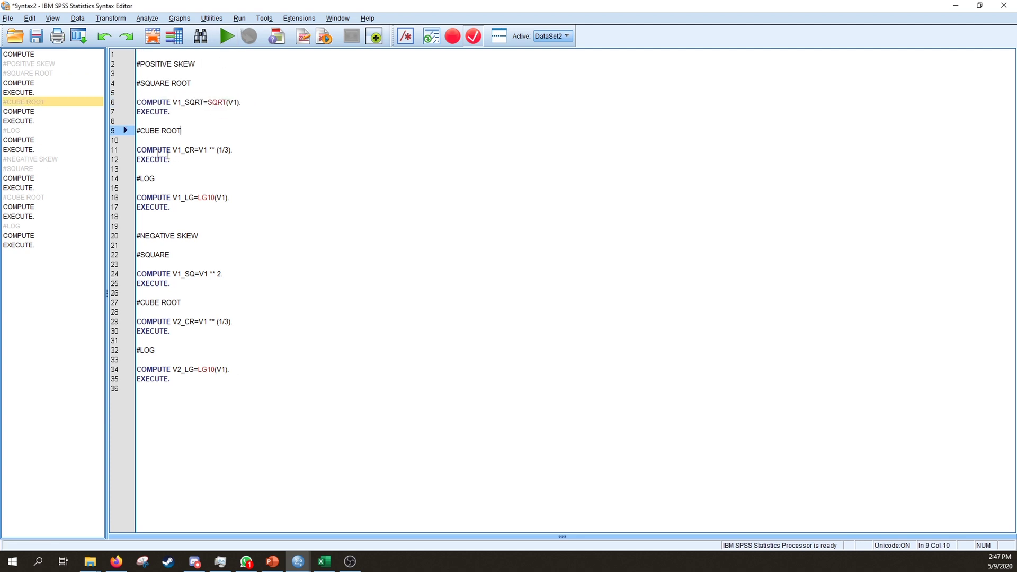
pyautogui.moveTo(138, 150); pyautogui.dragTo(216, 150)
pyautogui.click(174, 150)
pyautogui.press('Down')
pyautogui.click(210, 150)
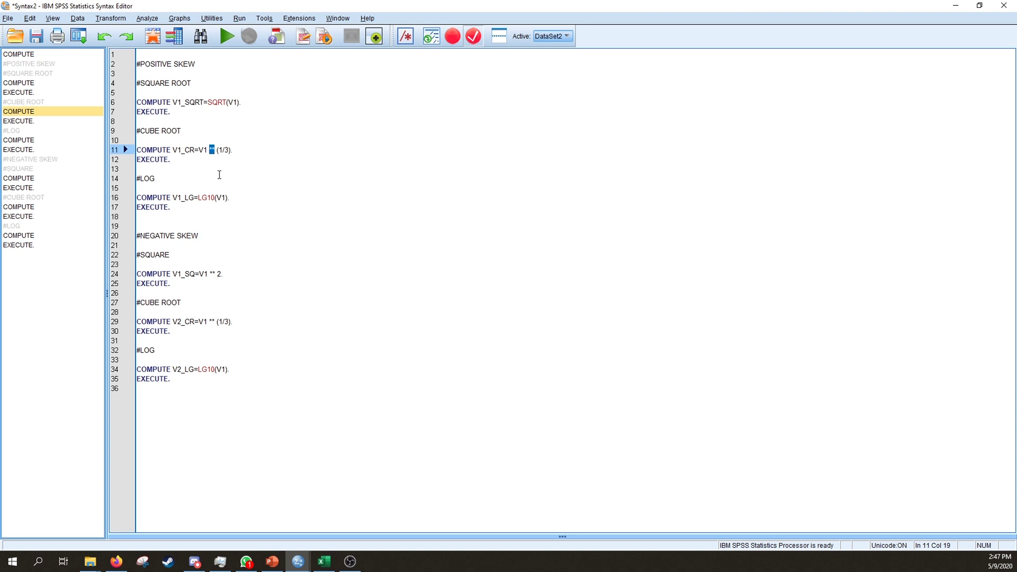
pyautogui.click(223, 161)
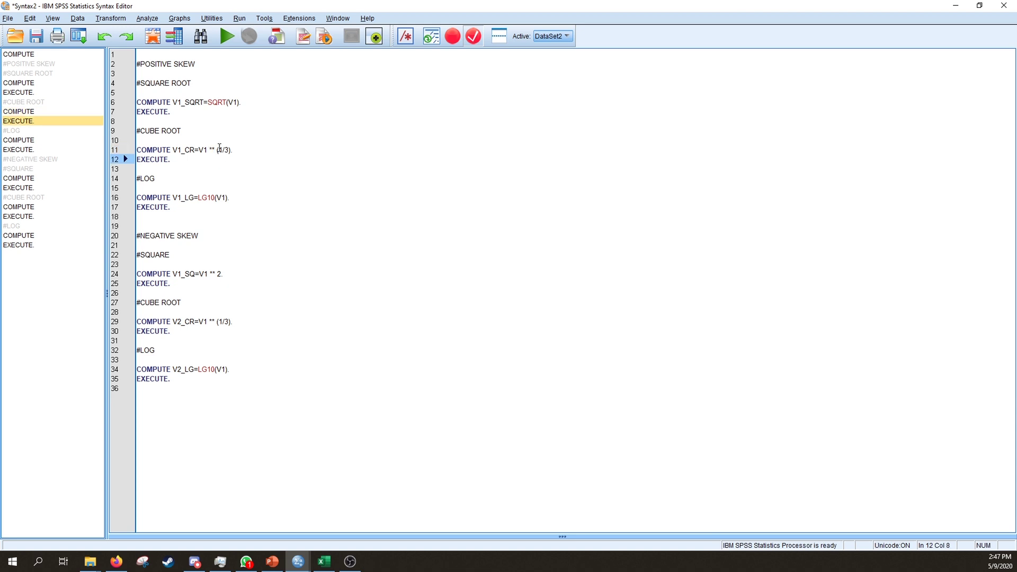
pyautogui.moveTo(208, 149); pyautogui.dragTo(216, 149)
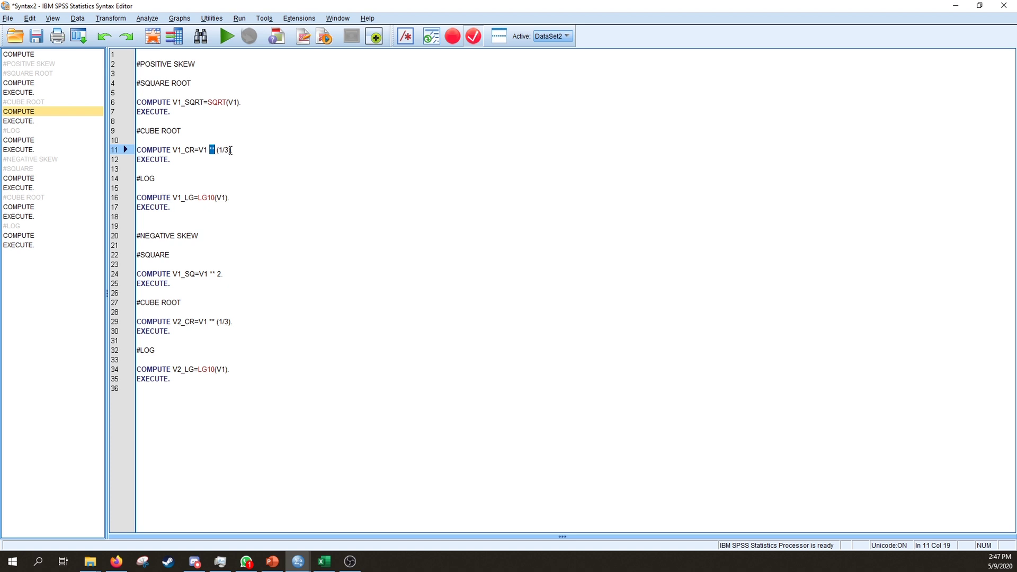
pyautogui.click(231, 150)
pyautogui.moveTo(176, 159); pyautogui.dragTo(137, 150)
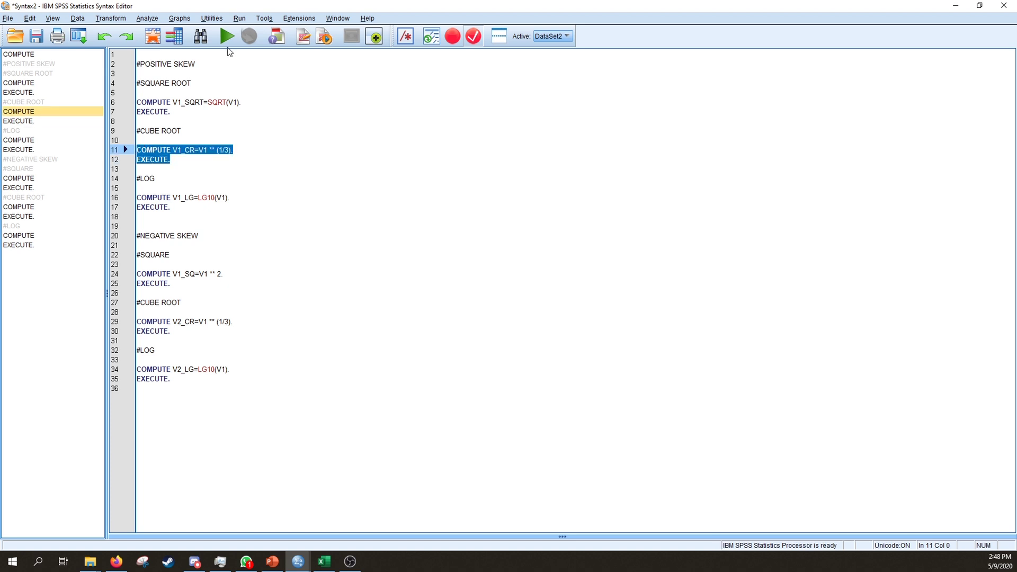
pyautogui.click(228, 39)
pyautogui.click(230, 215)
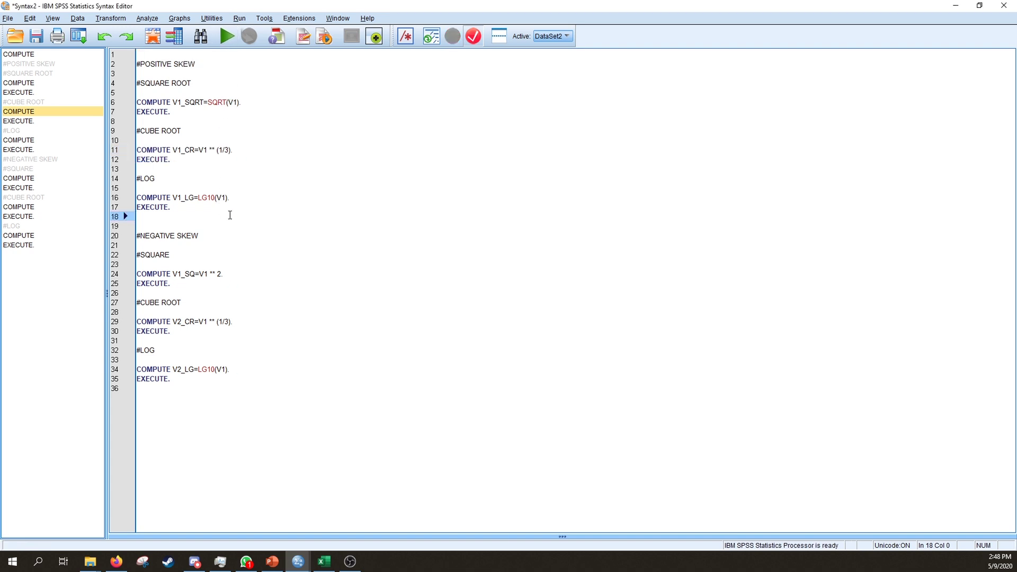
# Step: Explain the V1_LG log command using LG10 of V1 and run it
pyautogui.click(160, 180)
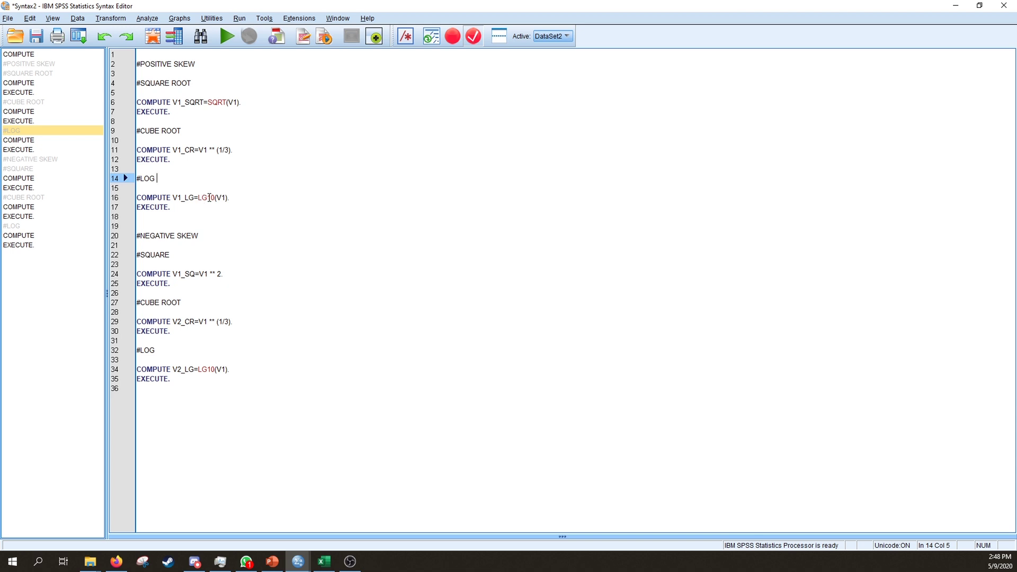
pyautogui.moveTo(207, 198); pyautogui.dragTo(216, 199)
pyautogui.click(215, 209)
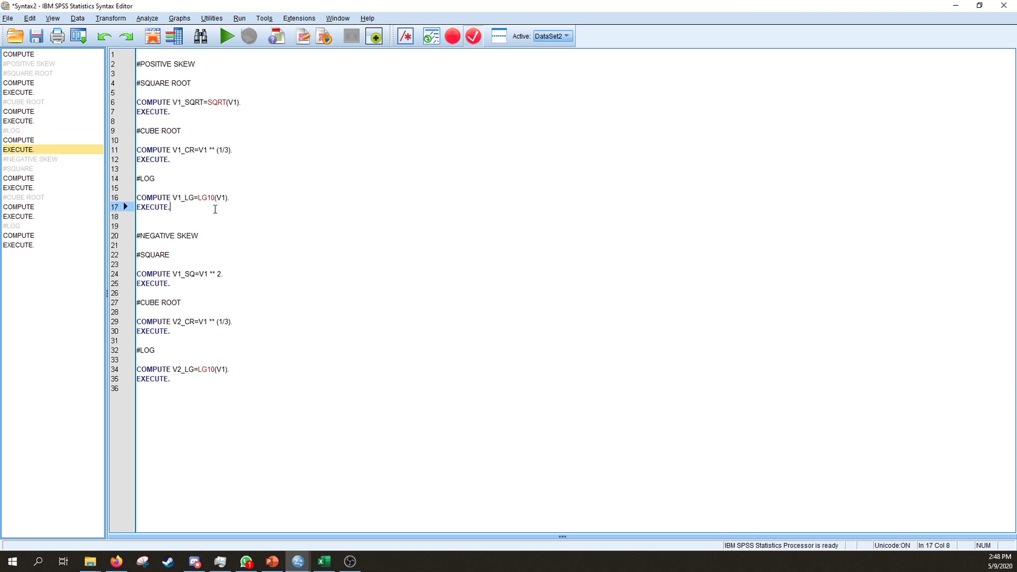
pyautogui.moveTo(173, 198); pyautogui.dragTo(194, 198)
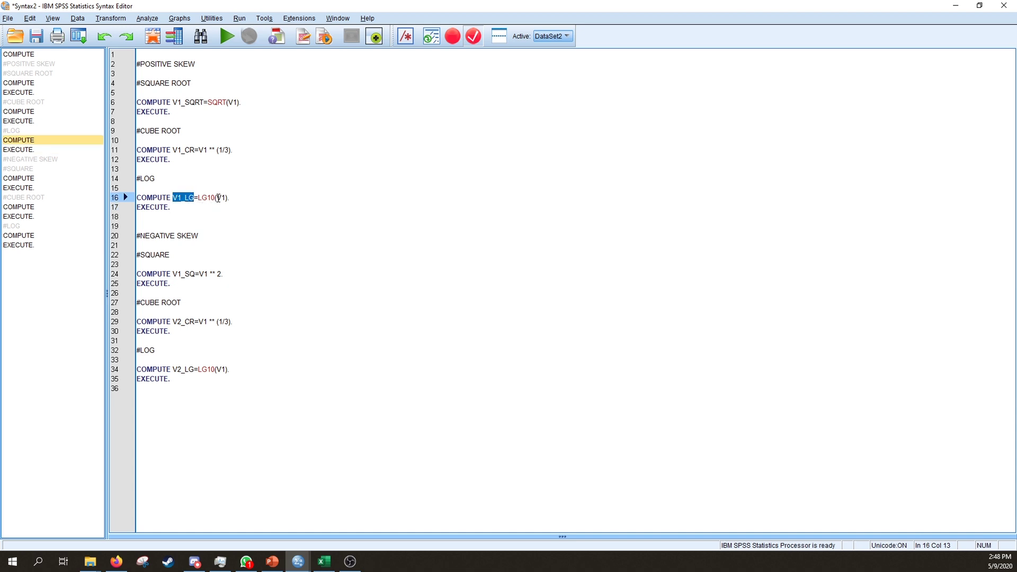
pyautogui.moveTo(217, 197); pyautogui.dragTo(128, 199)
pyautogui.click(228, 206)
pyautogui.click(223, 36)
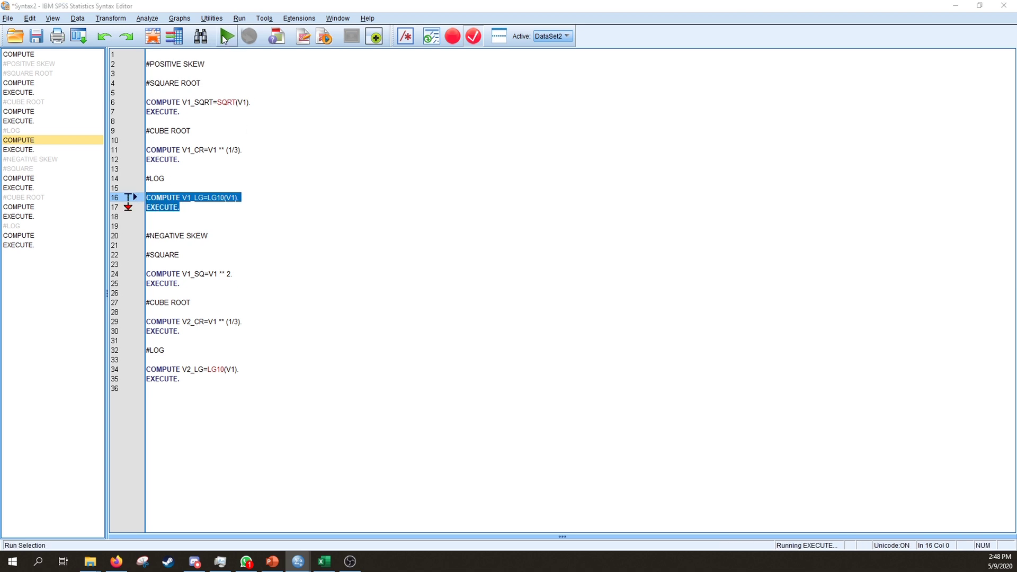
# Step: Review the negative-skew square formula (V1 with exponent 2) and the remaining commands
pyautogui.click(231, 251)
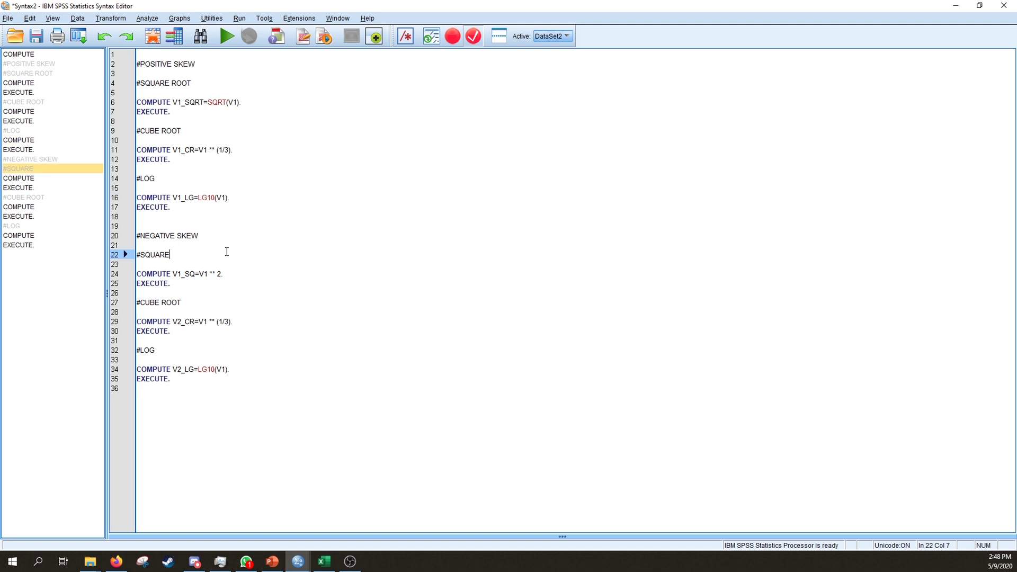
pyautogui.click(142, 237)
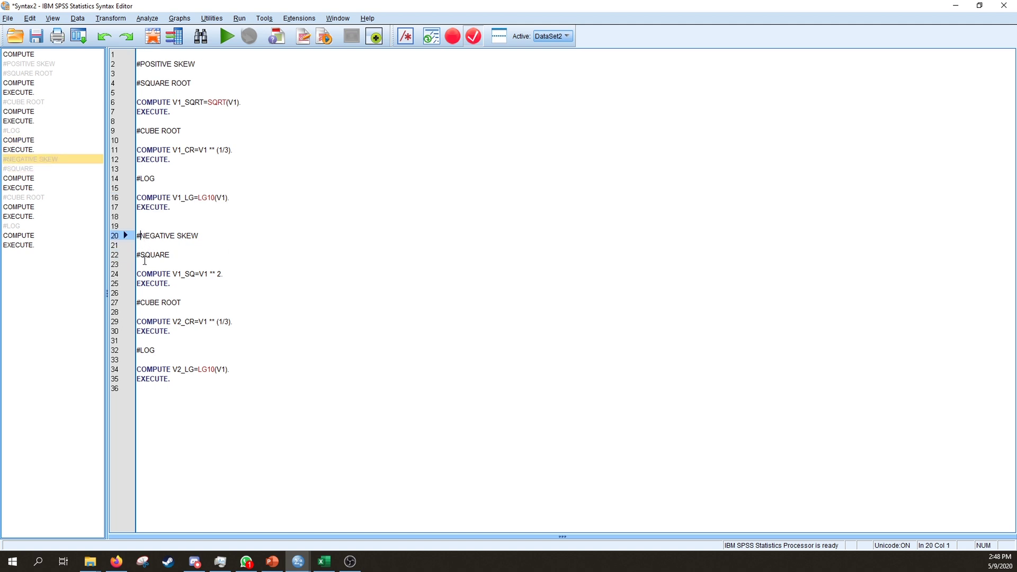
pyautogui.moveTo(172, 274); pyautogui.dragTo(206, 274)
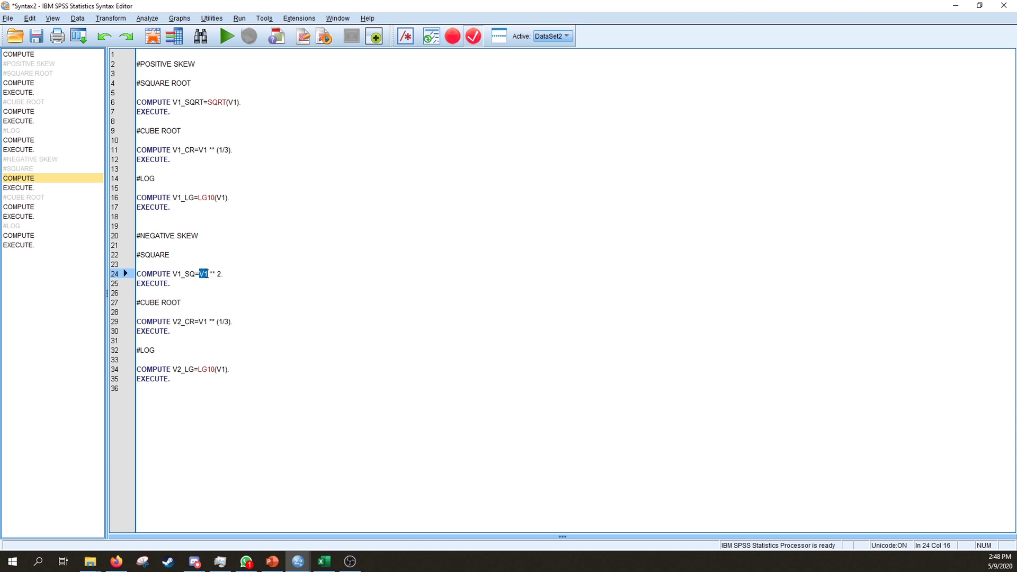
pyautogui.click(216, 275)
pyautogui.click(131, 282)
pyautogui.click(212, 306)
pyautogui.click(175, 333)
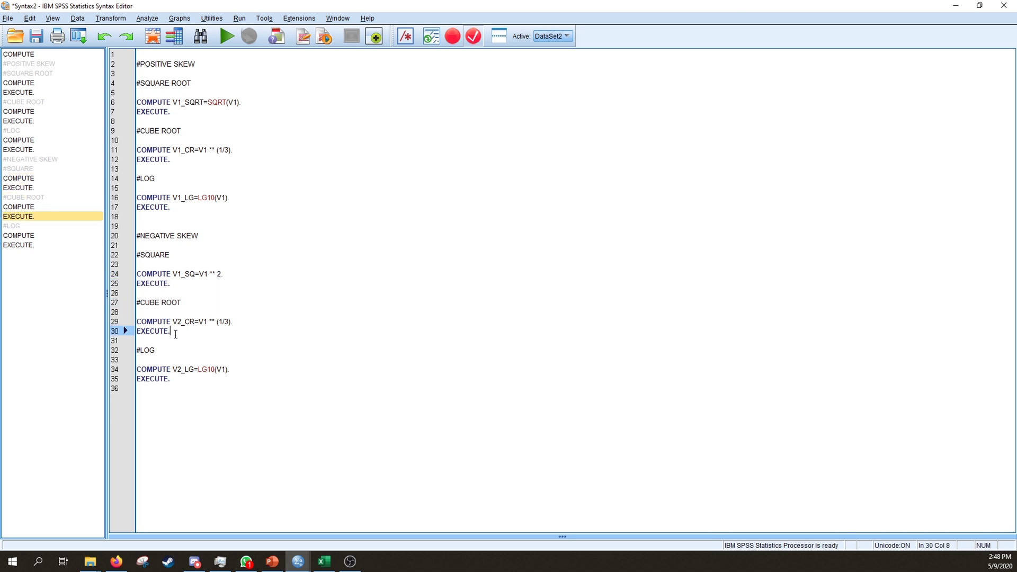
pyautogui.click(165, 387)
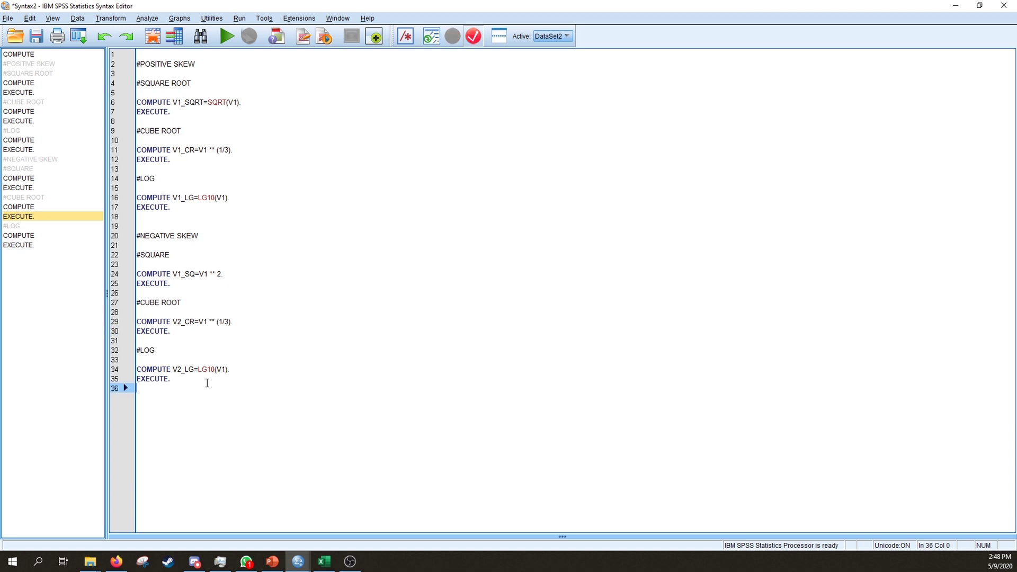
# Step: Run the V1_SQ square, V2_CR cube-root and V2_LG log transformations
pyautogui.moveTo(169, 283); pyautogui.dragTo(137, 264)
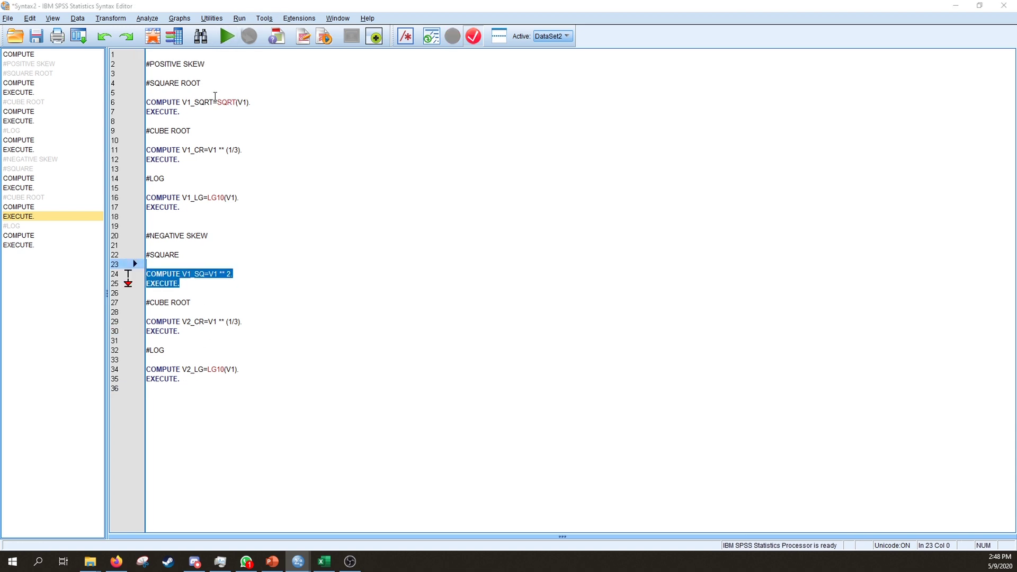
pyautogui.moveTo(188, 329); pyautogui.dragTo(137, 322)
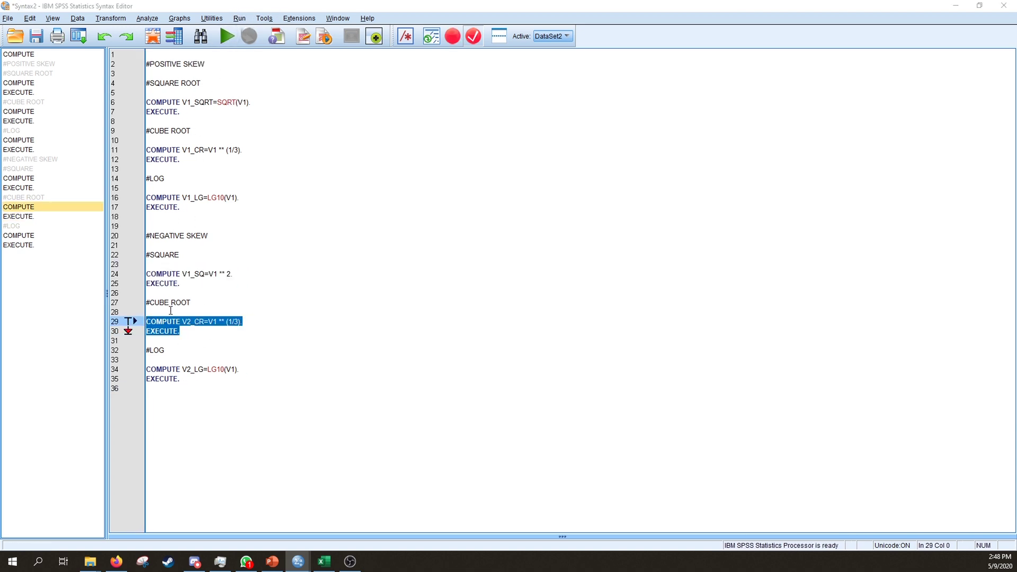
pyautogui.moveTo(192, 379); pyautogui.dragTo(146, 369)
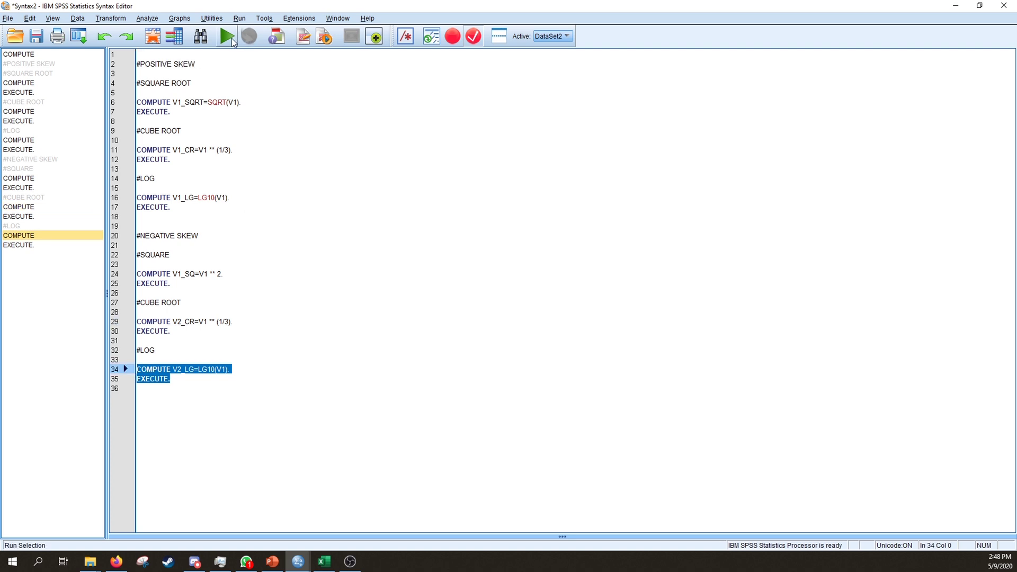
pyautogui.click(243, 341)
pyautogui.moveTo(170, 379); pyautogui.dragTo(137, 370)
pyautogui.click(227, 36)
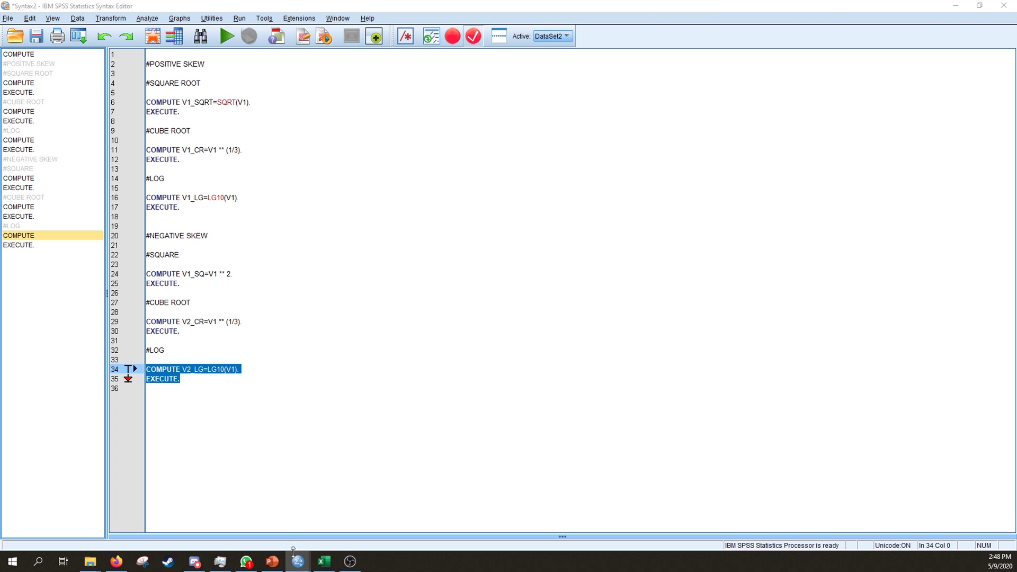
pyautogui.moveTo(295, 568)
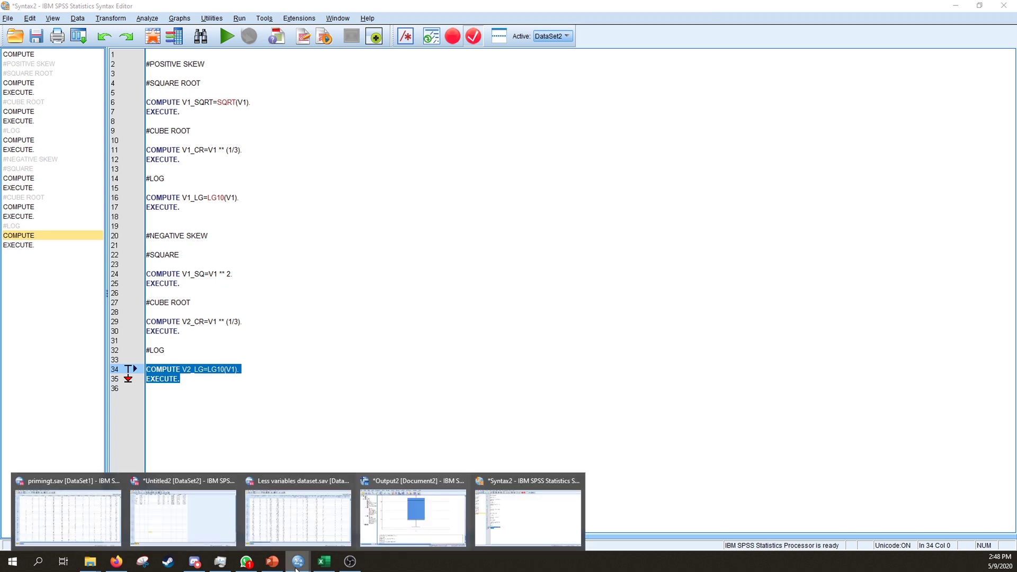
# Step: Compare the new V1_SQRT, V1_CR, V1_LG and V1_SQ columns with V1 in Data View
pyautogui.click(183, 517)
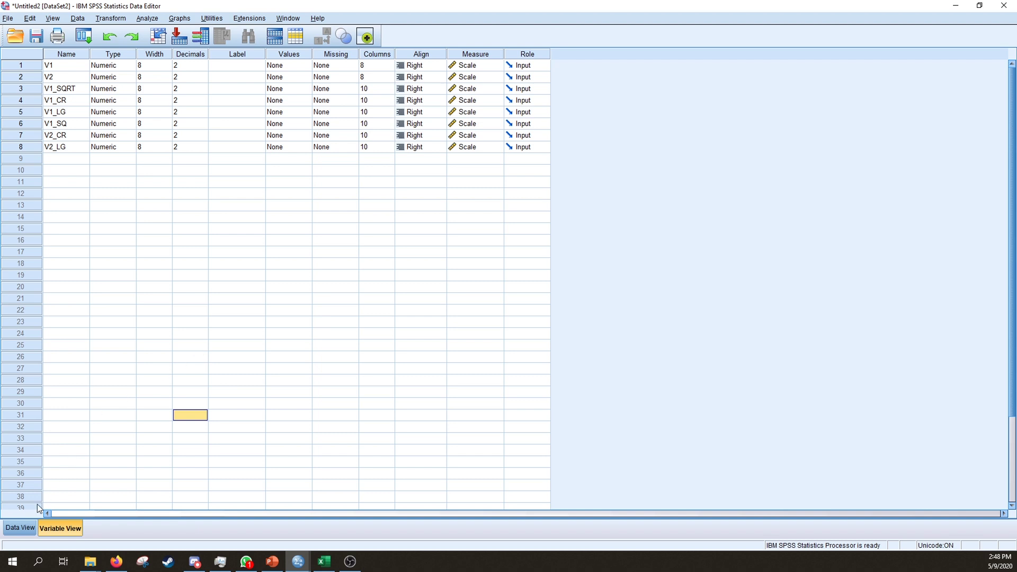
pyautogui.click(19, 528)
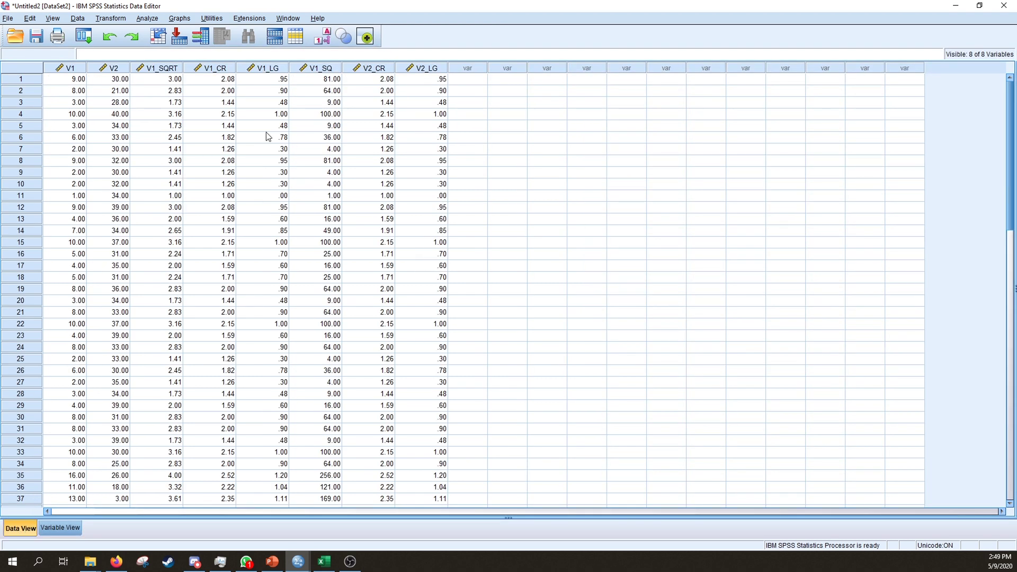
pyautogui.click(161, 68)
pyautogui.click(229, 68)
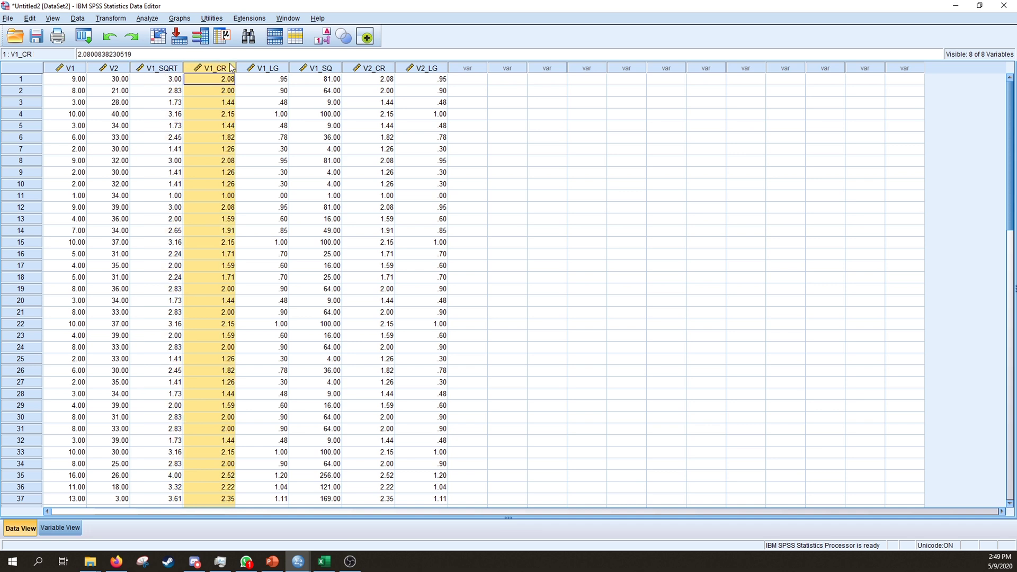
pyautogui.click(280, 72)
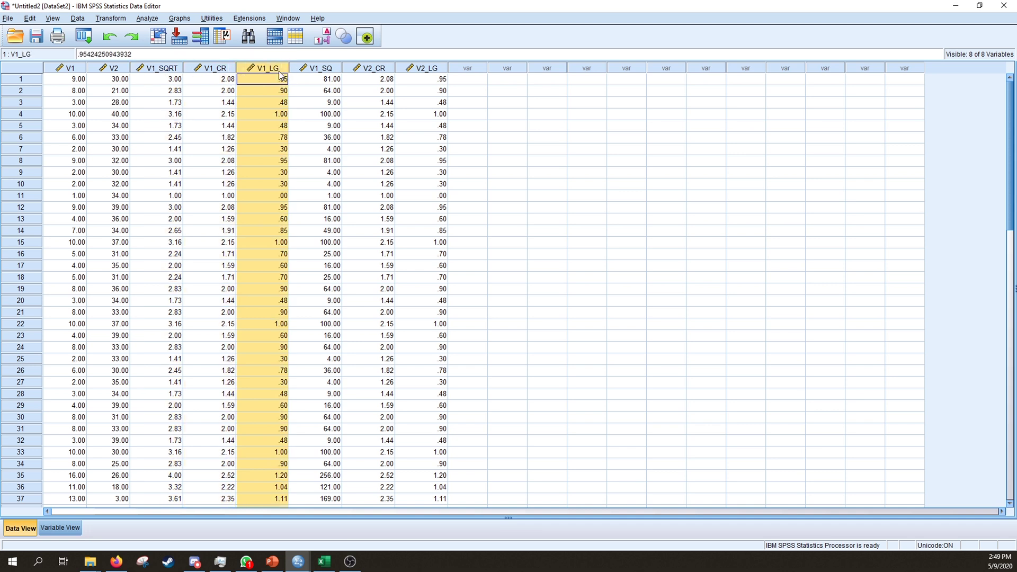
pyautogui.click(322, 69)
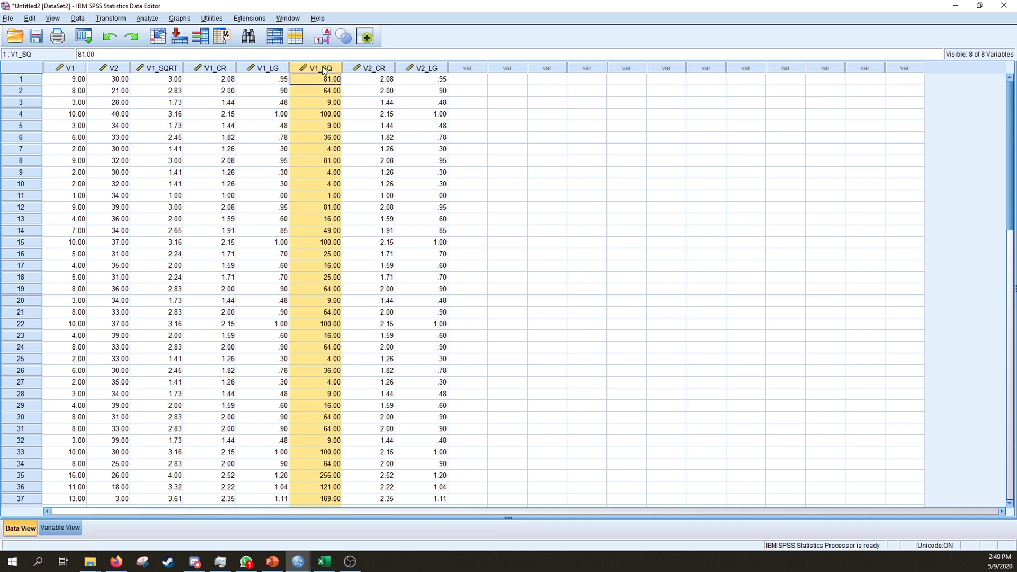
pyautogui.moveTo(169, 69); pyautogui.dragTo(267, 68)
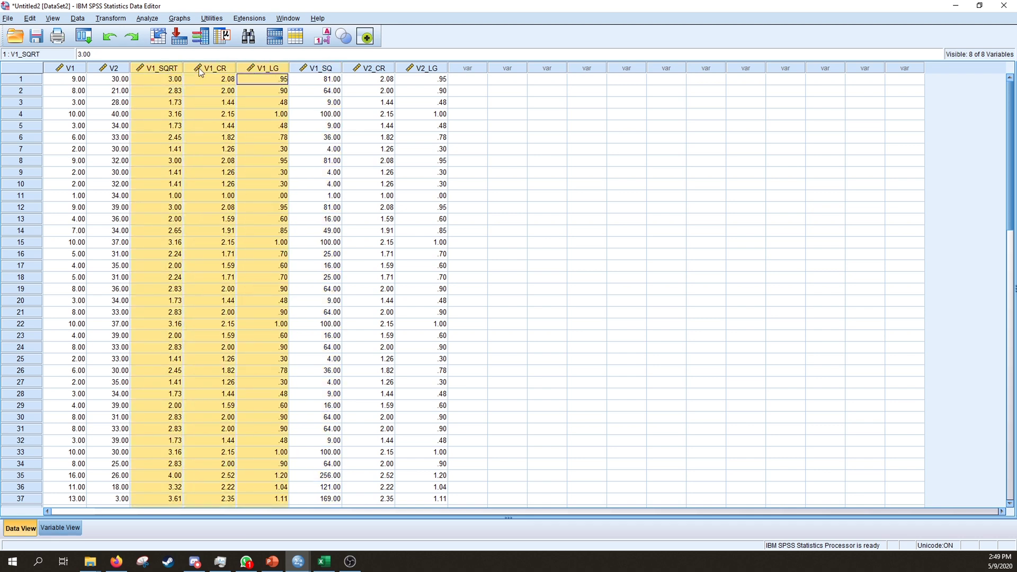
pyautogui.click(71, 67)
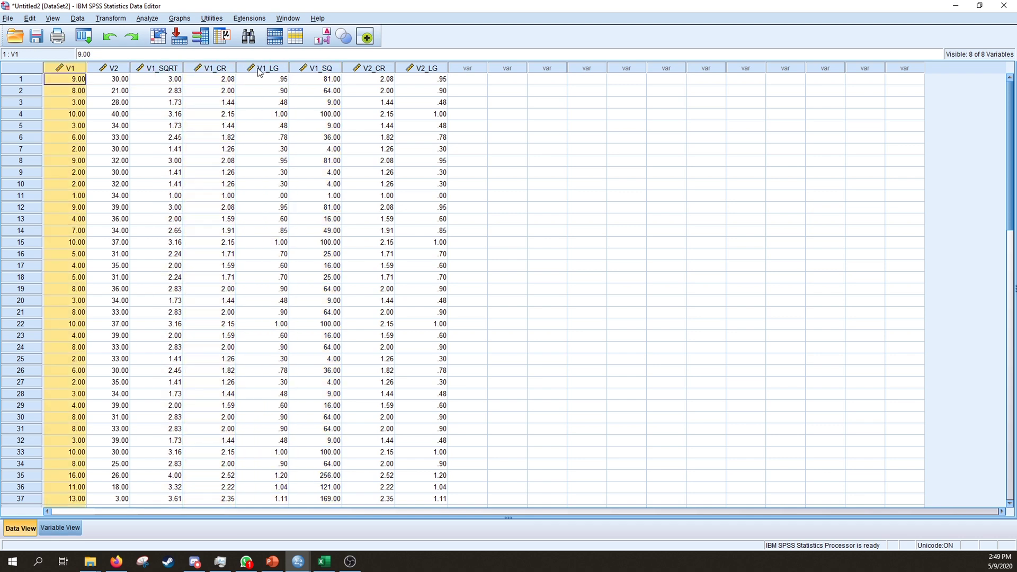
pyautogui.click(315, 69)
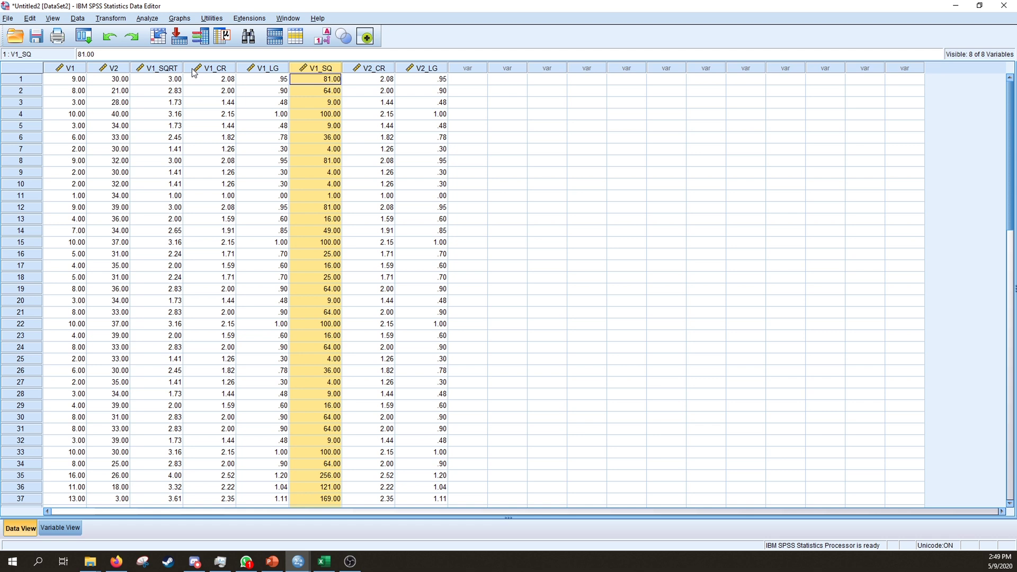
pyautogui.click(545, 184)
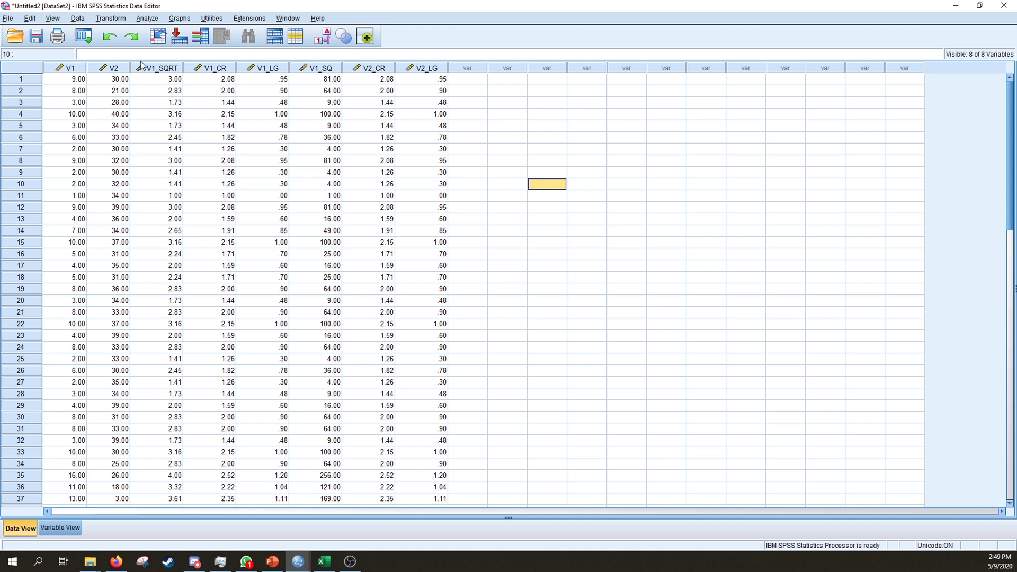
# Step: Start an Explore analysis from Analyze > Descriptive Statistics
pyautogui.click(143, 20)
pyautogui.moveTo(197, 47)
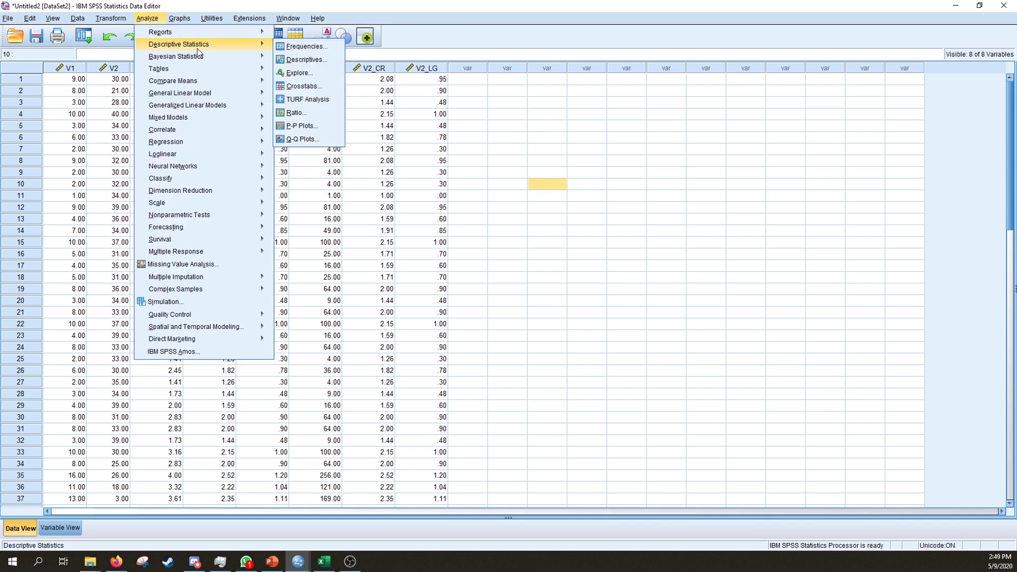
pyautogui.click(304, 72)
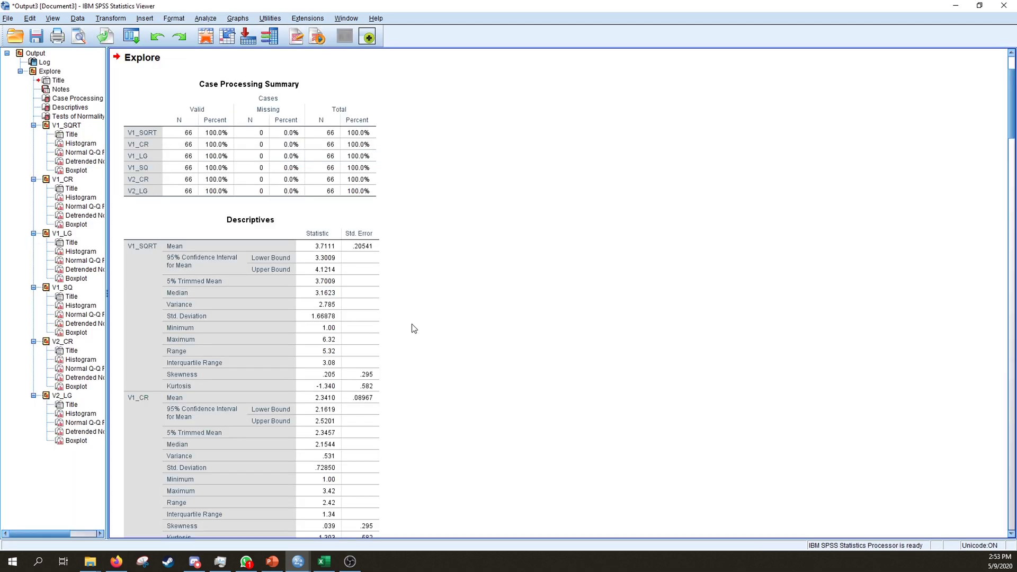
pyautogui.scroll(-2, 415, 337)
pyautogui.moveTo(359, 280); pyautogui.dragTo(375, 330)
pyautogui.scroll(-3, 449, 344)
pyautogui.click(214, 184)
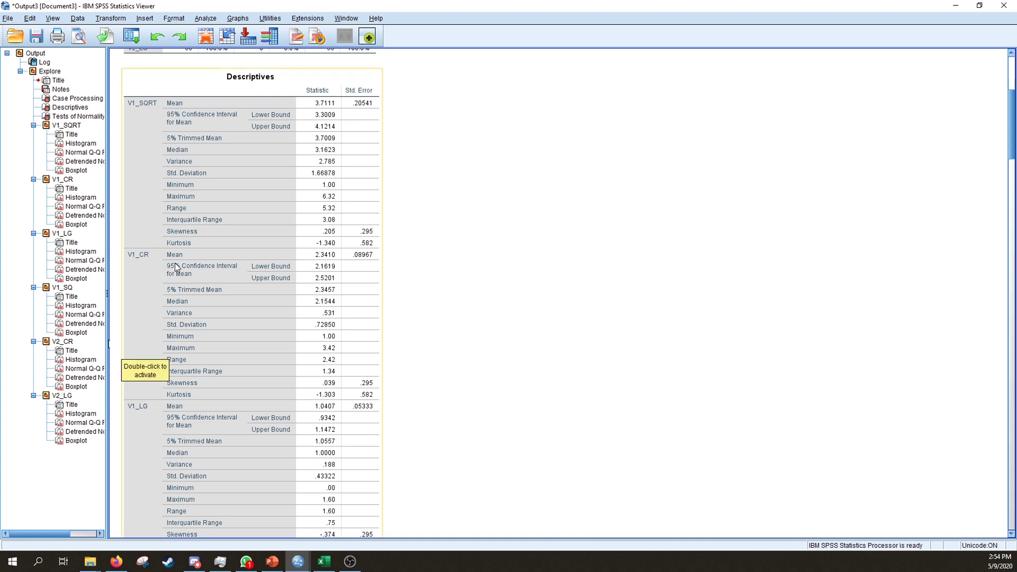
pyautogui.scroll(-10, 154, 325)
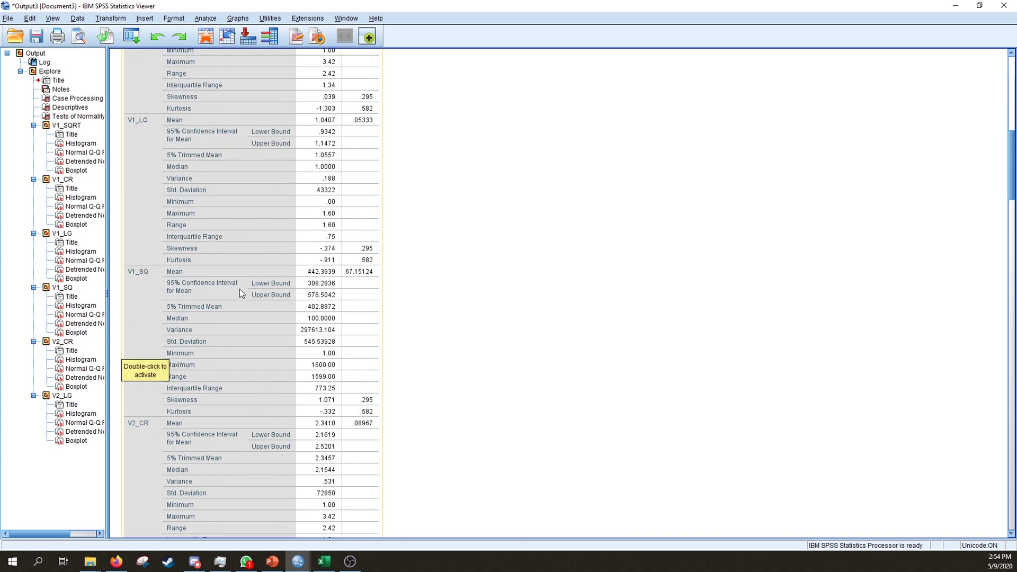
pyautogui.scroll(-3, 268, 332)
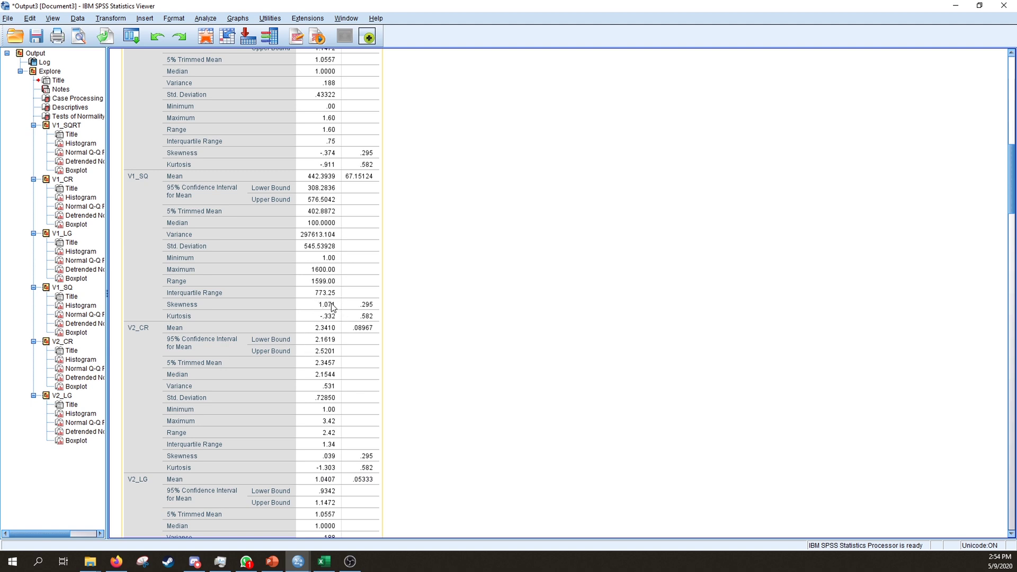
pyautogui.scroll(-2, 318, 338)
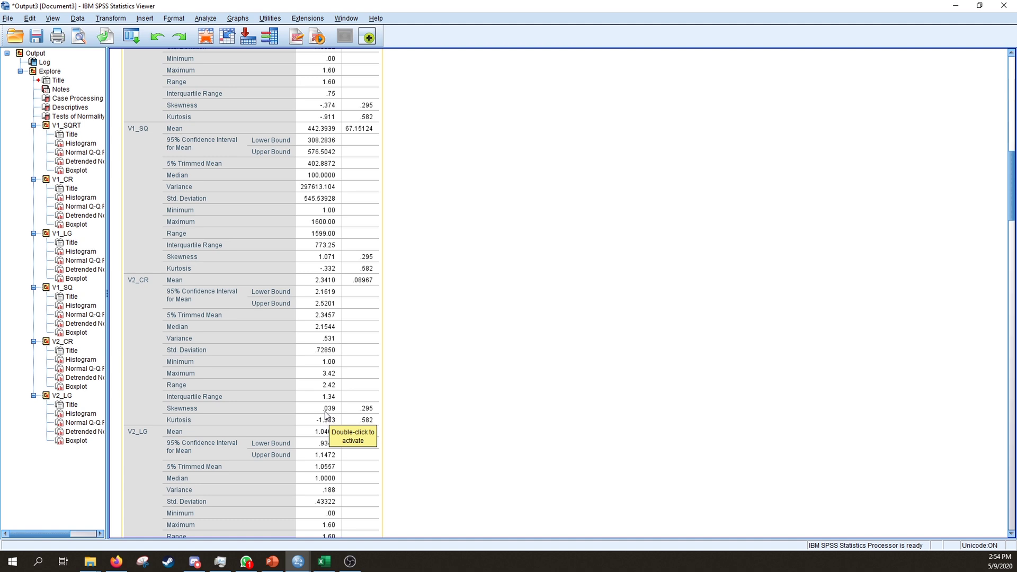
pyautogui.scroll(-5, 500, 388)
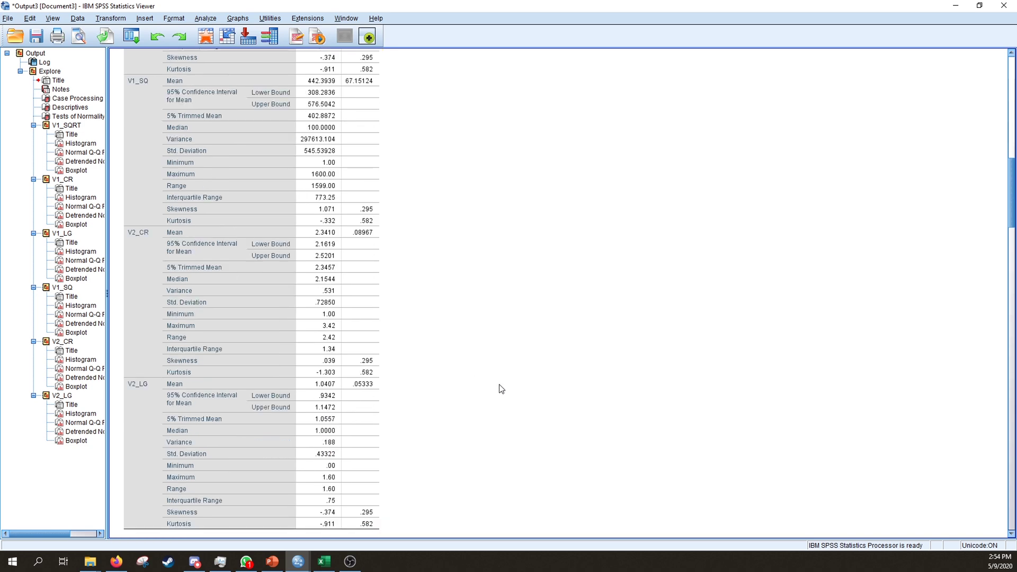
pyautogui.scroll(-3, 495, 396)
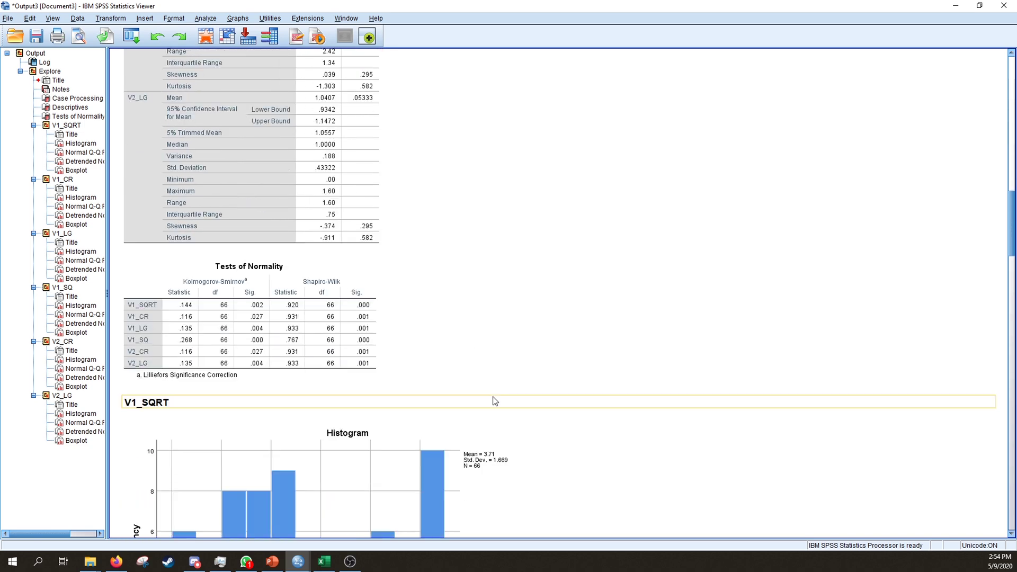
pyautogui.scroll(3, 428, 354)
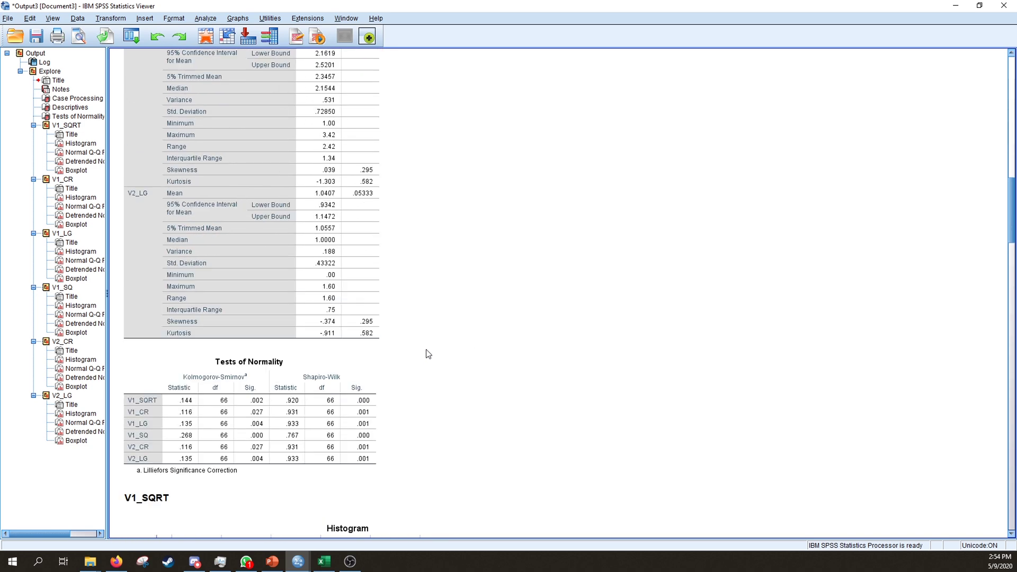
pyautogui.click(197, 418)
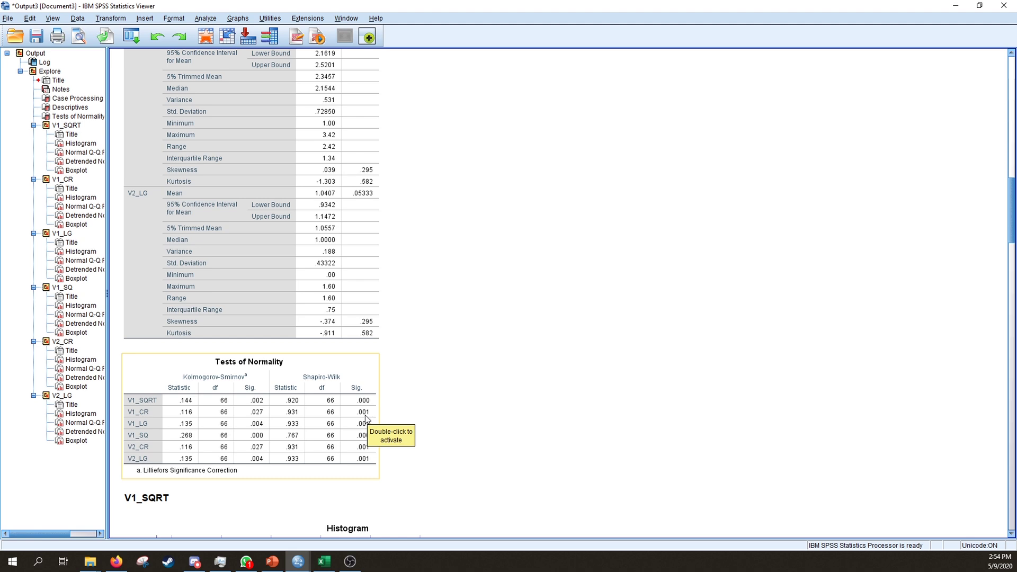
pyautogui.scroll(-10, 265, 418)
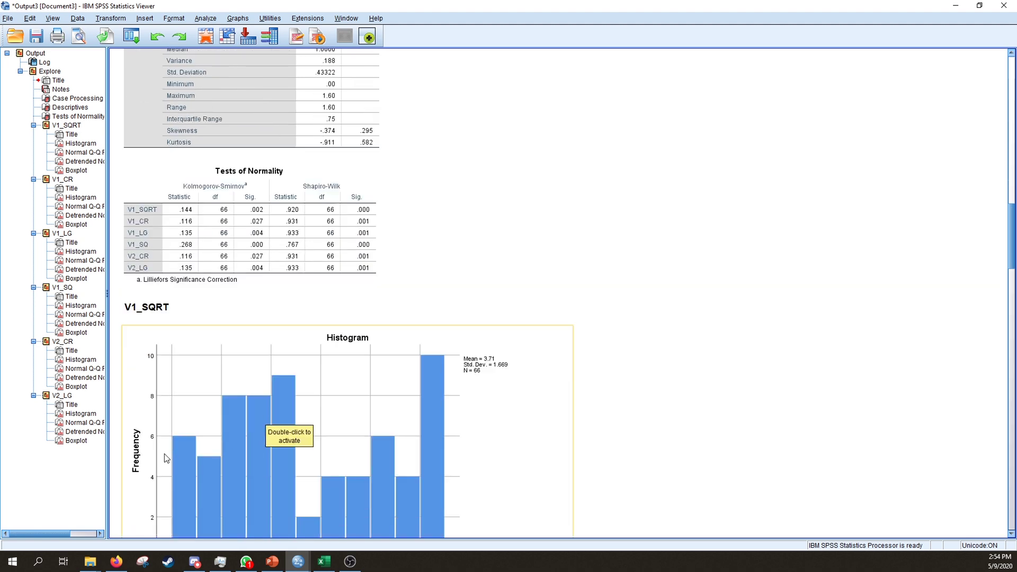
pyautogui.scroll(-20, 176, 445)
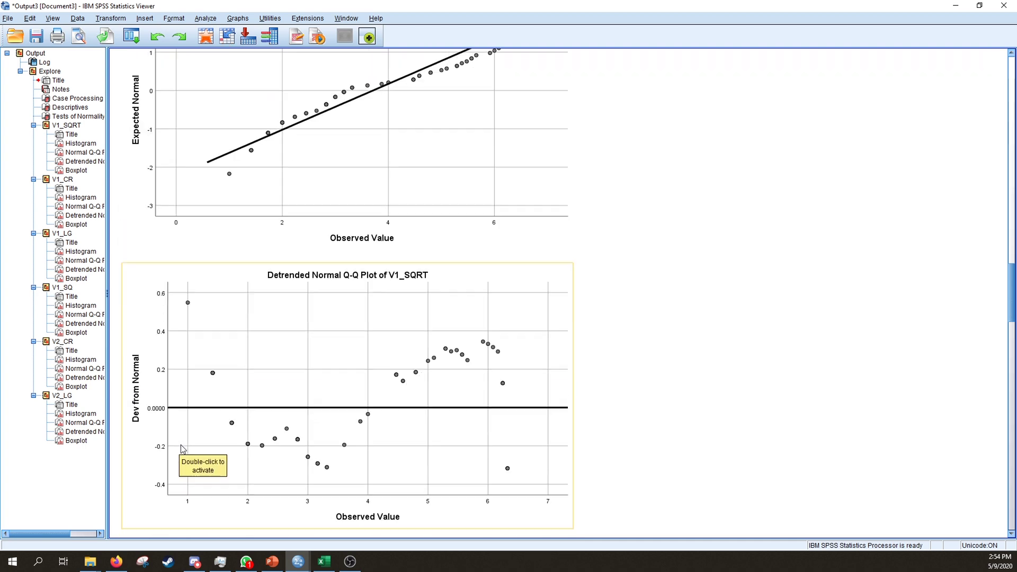
pyautogui.scroll(-18, 182, 449)
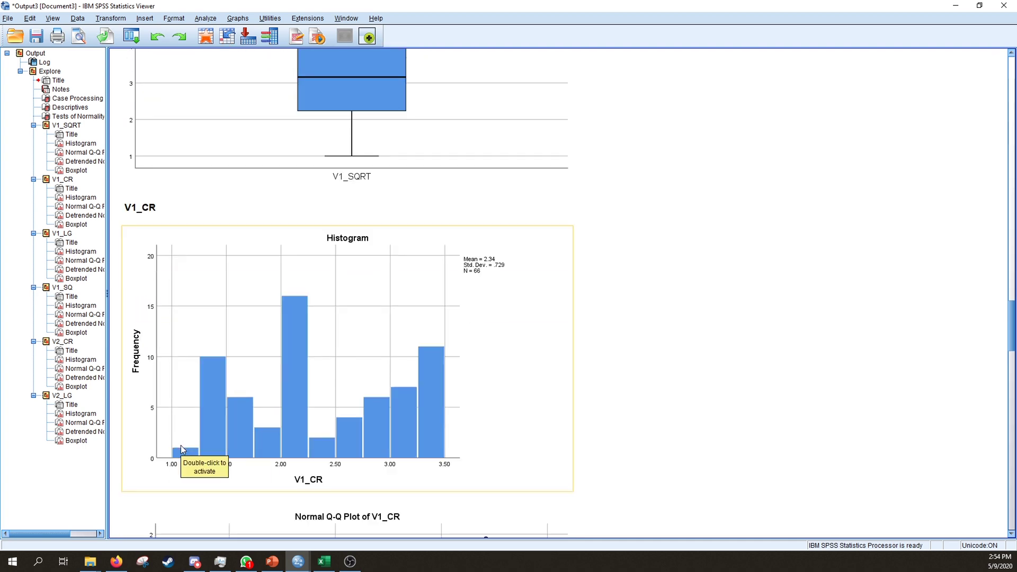
pyautogui.click(160, 447)
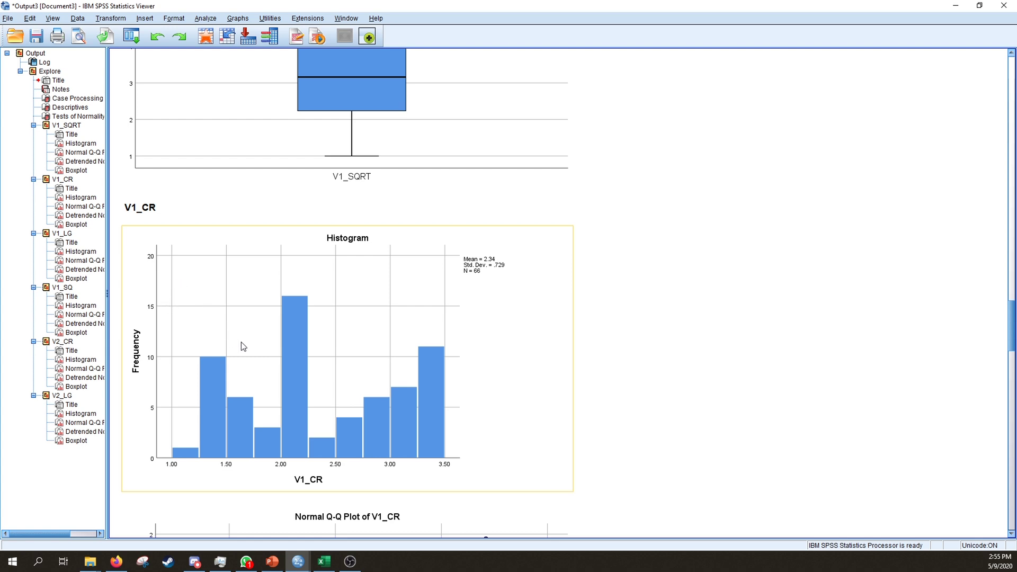
pyautogui.scroll(-20, 356, 431)
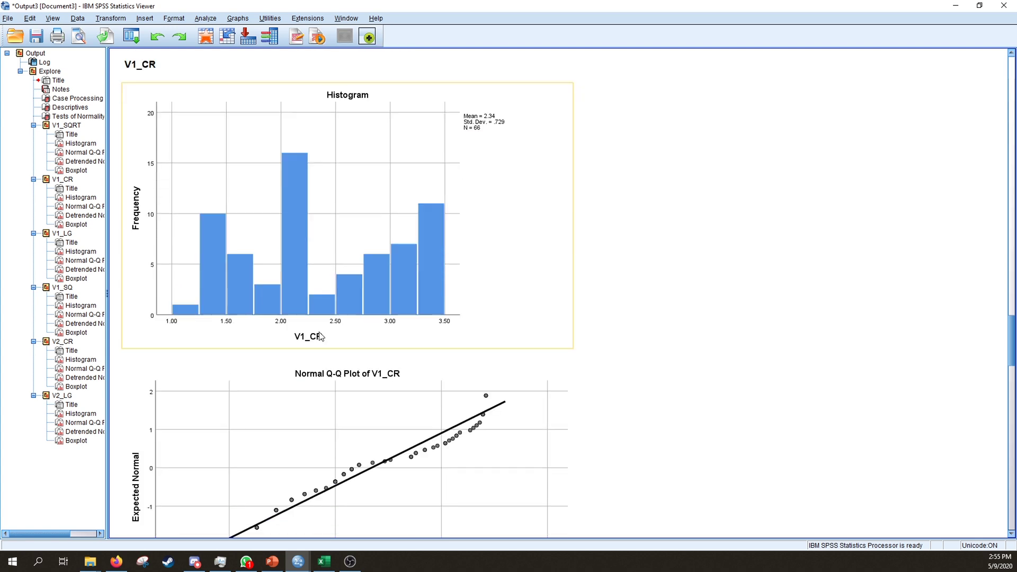
pyautogui.scroll(-20, 320, 335)
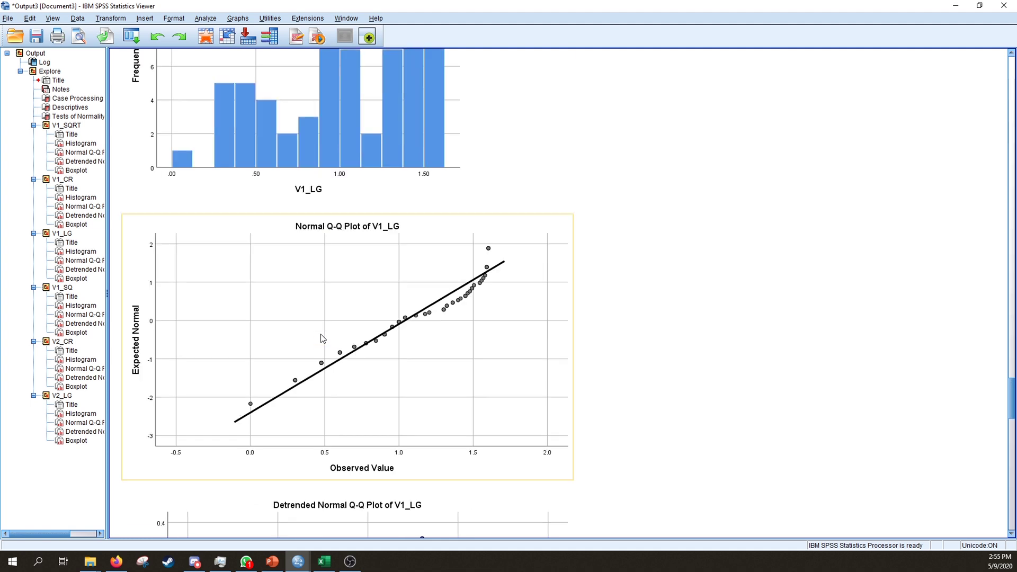
pyautogui.scroll(-20, 321, 342)
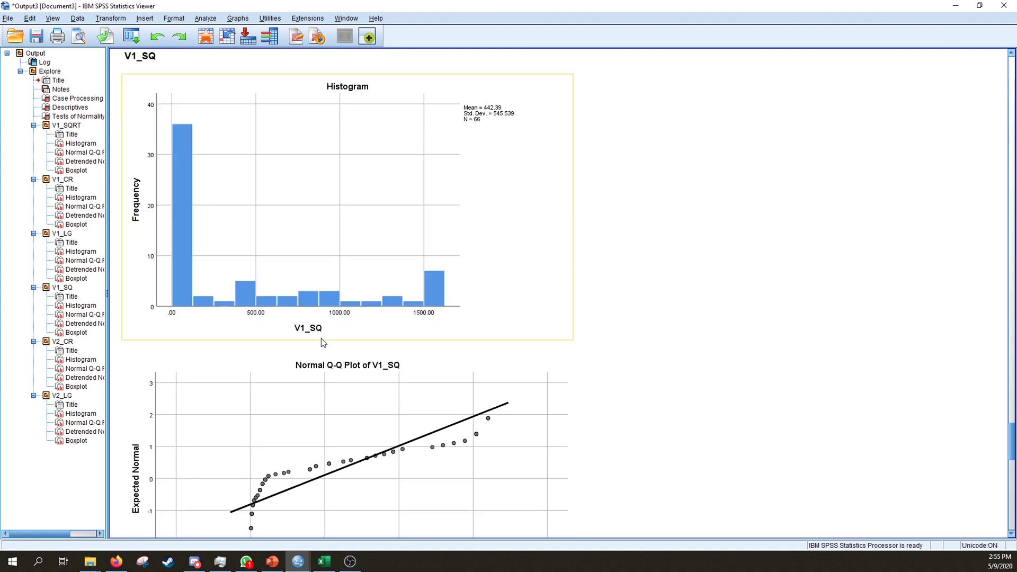
pyautogui.scroll(-10, 320, 341)
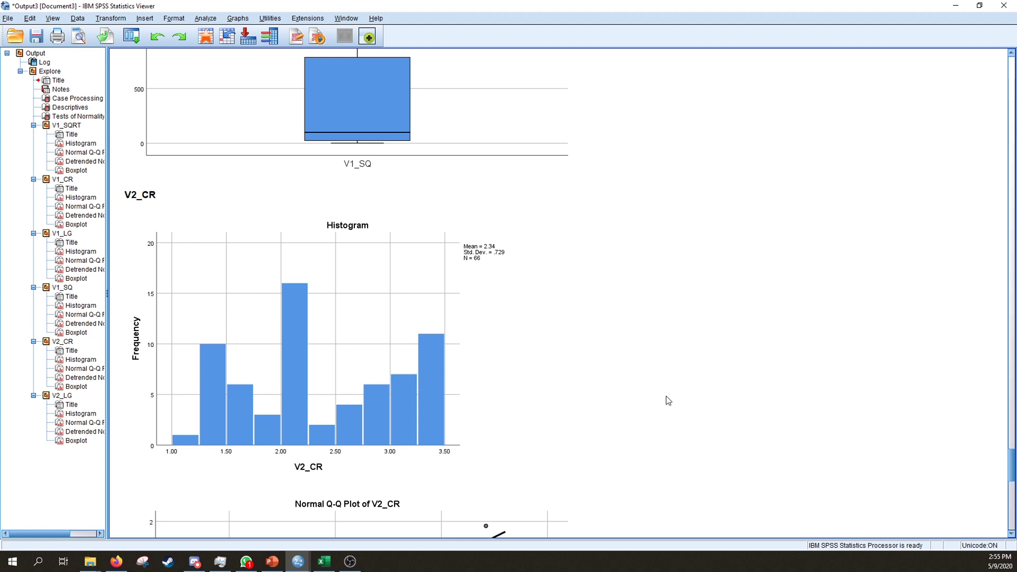
pyautogui.scroll(-3, 668, 401)
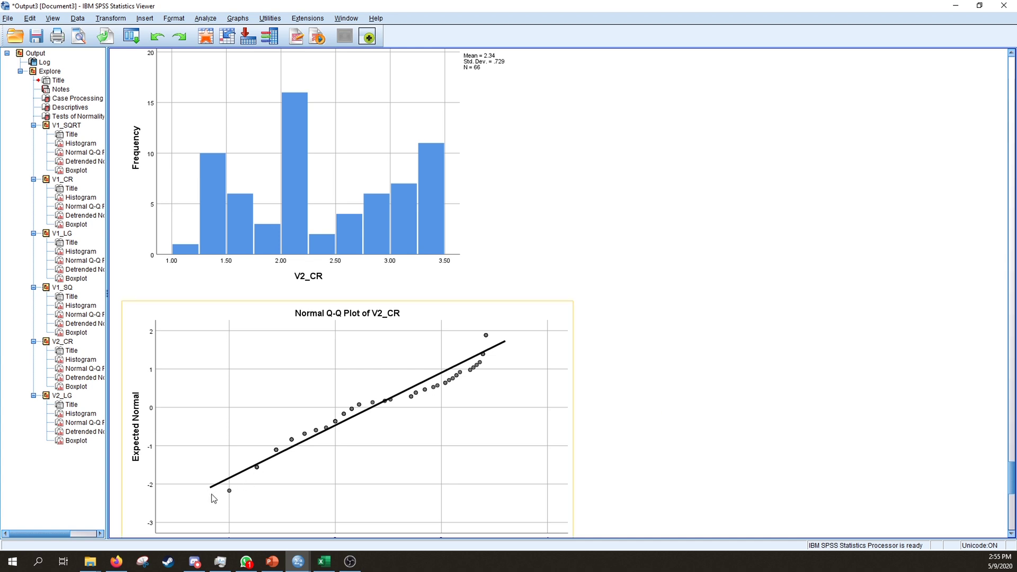
pyautogui.scroll(-1, 233, 482)
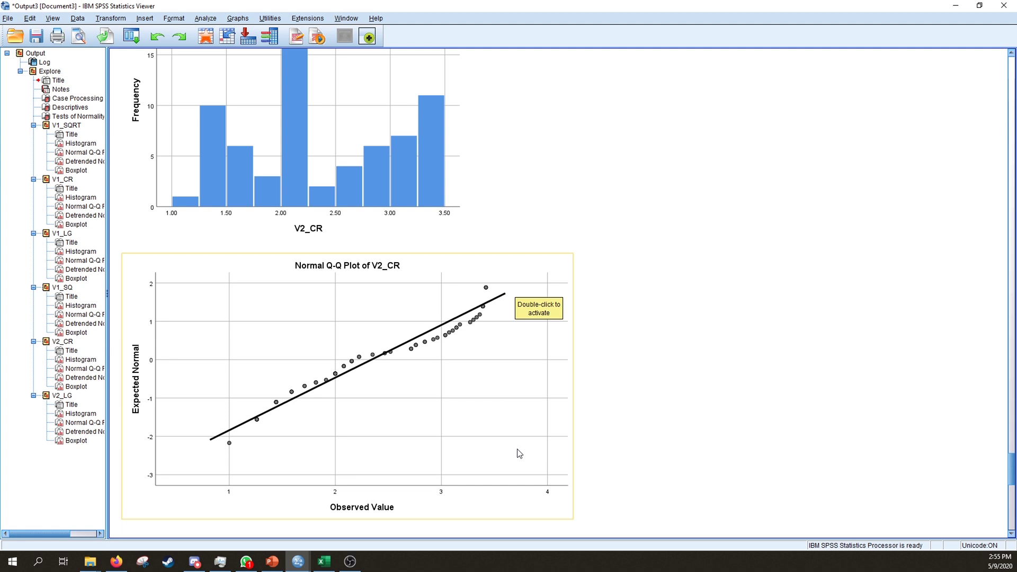
pyautogui.scroll(-3, 520, 453)
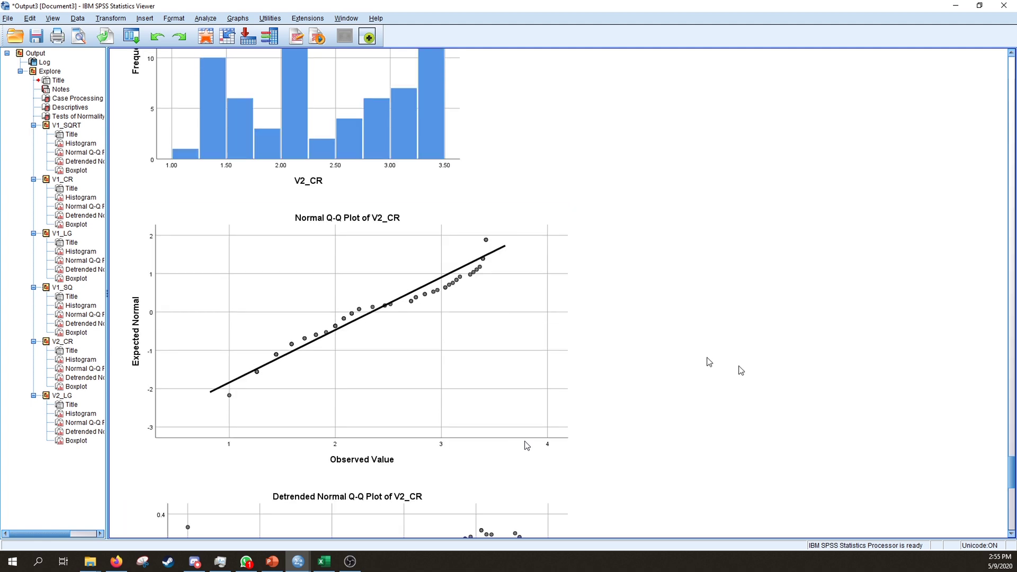